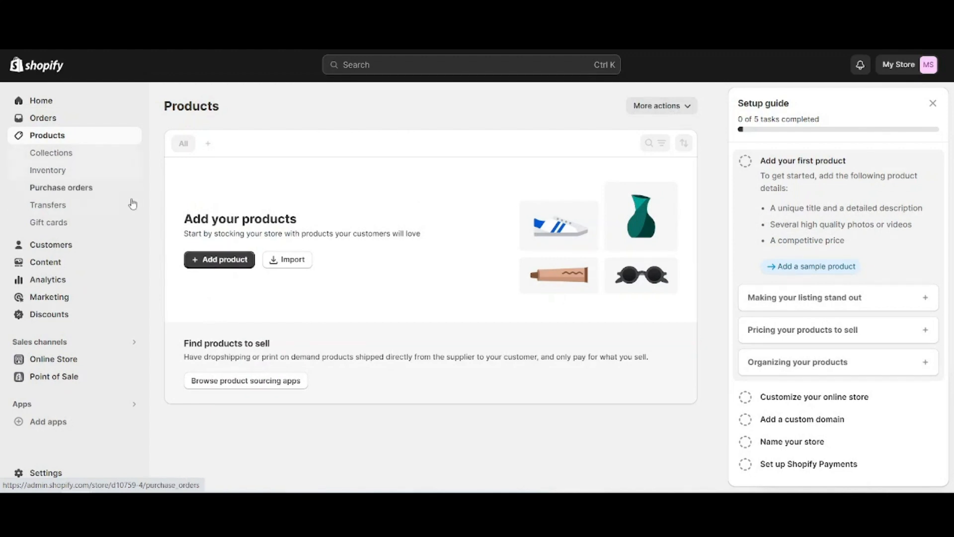
# Start a new product in the store and give it the title PawCleaner
pyautogui.click(229, 259)
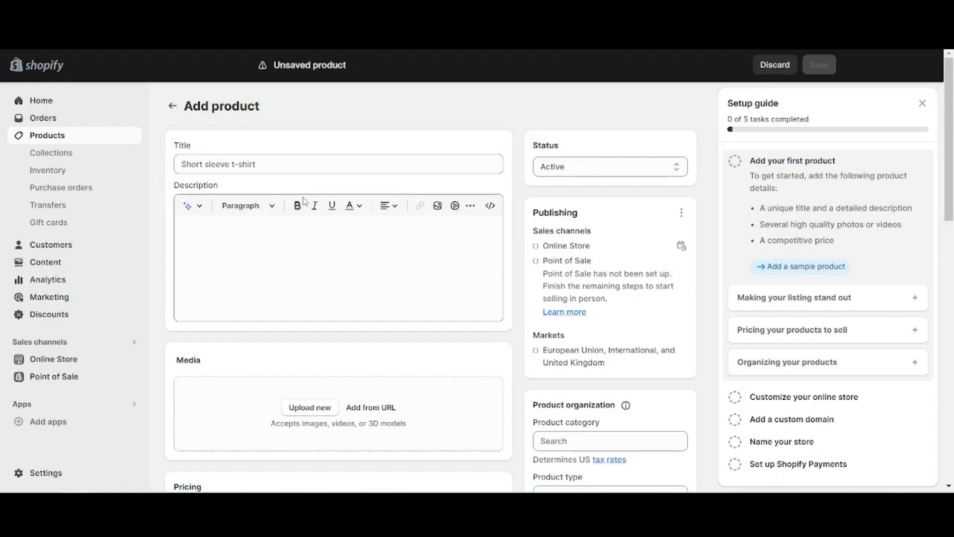
pyautogui.click(278, 166)
pyautogui.write('Paw')
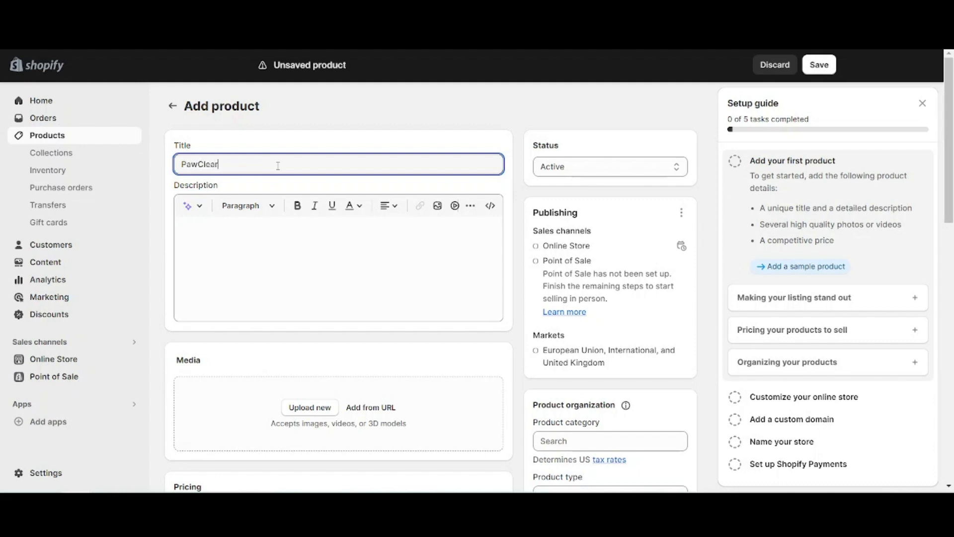
pyautogui.write('Clear')
pyautogui.press('BackSpace')
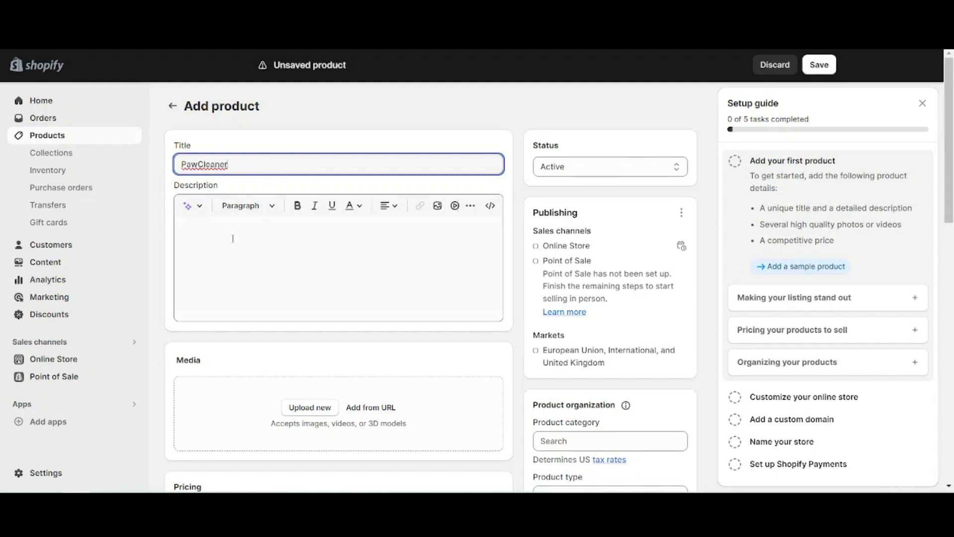
# Fill the product description with the prepared PawCleaner text, from Gentle Grooming Experience to Pet-Safe and Durable
pyautogui.click(233, 238)
pyautogui.write("🐾 Gentle Grooming Experience: Treat your pet to a spa-like experience with our silicone paw cleaner. The soft, silicone bristles effectively whisk away dirt while providing a soothing massage for your pet's paws. 🏠 Maintain a Clean Home: Say goodbye to muddy paw prints! Paw Cleaner is your go-to solution for keeping your floors and furniture pristine. Enjoy a tidy home without compromising on your pet's outdoor adventures. 🔄 Quick and Convenient: Cleaning your pet's paws has never been easier. Simply add water, insert your pet's paw, and give it a few twists. The efficient design ensures a thorough clean, saving you time and effort. 🌈 Pet-Safe and Durable: We prioritize your pet's safety. PawCleaner is made from high-quality, BPA-free silicone, ensuring a gentle yet effective cleaning process. Invest in a durable tool that stands up to your pet's playful moments.")
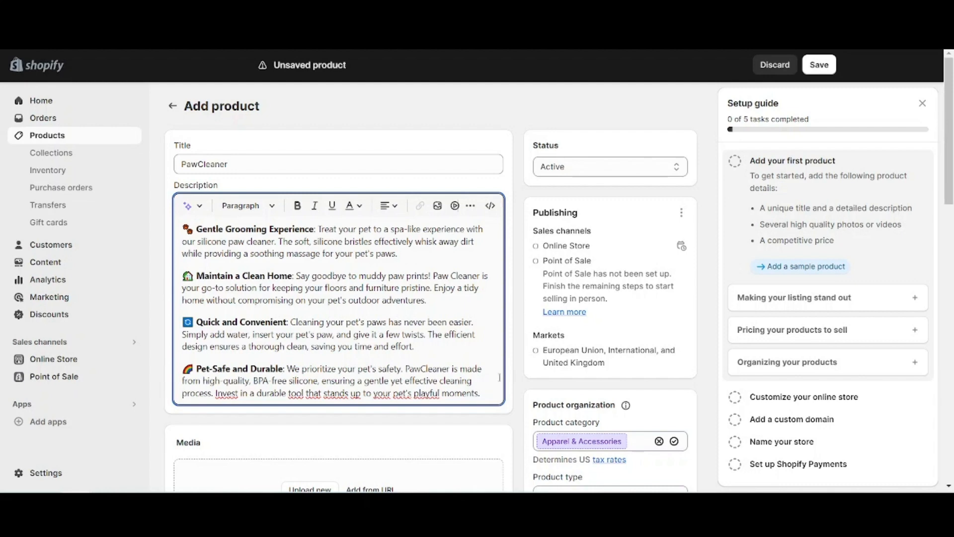
pyautogui.scroll(-1, 515, 324)
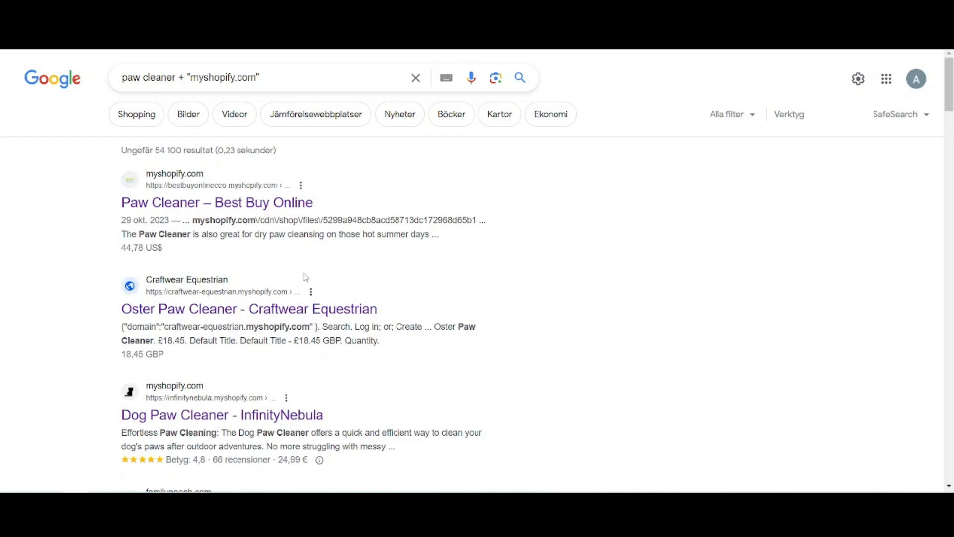
# Switch to the Google results for paw cleaner + "myshopify.com" and examine the Best Buy Online paw cleaner pages' images and descriptions
pyautogui.scroll(-3, 305, 277)
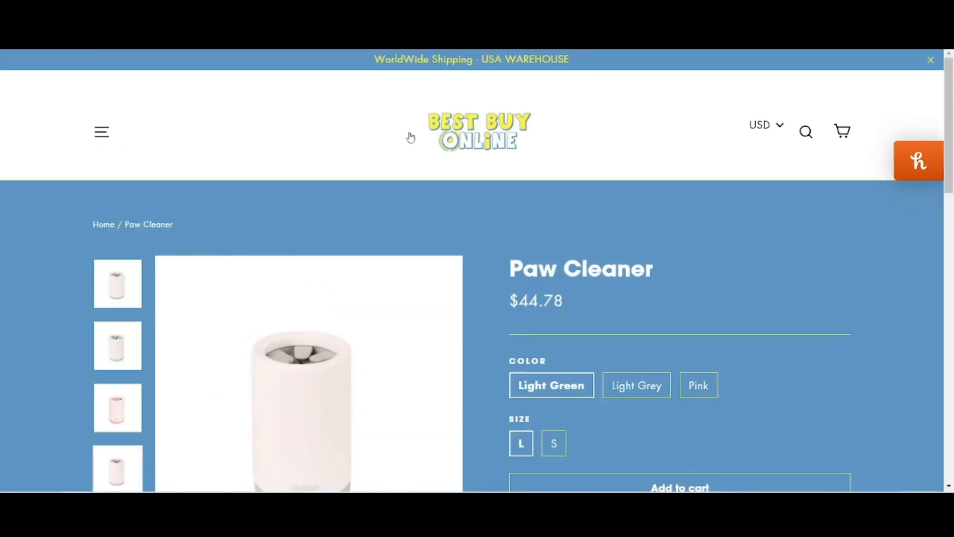
pyautogui.scroll(-3, 408, 133)
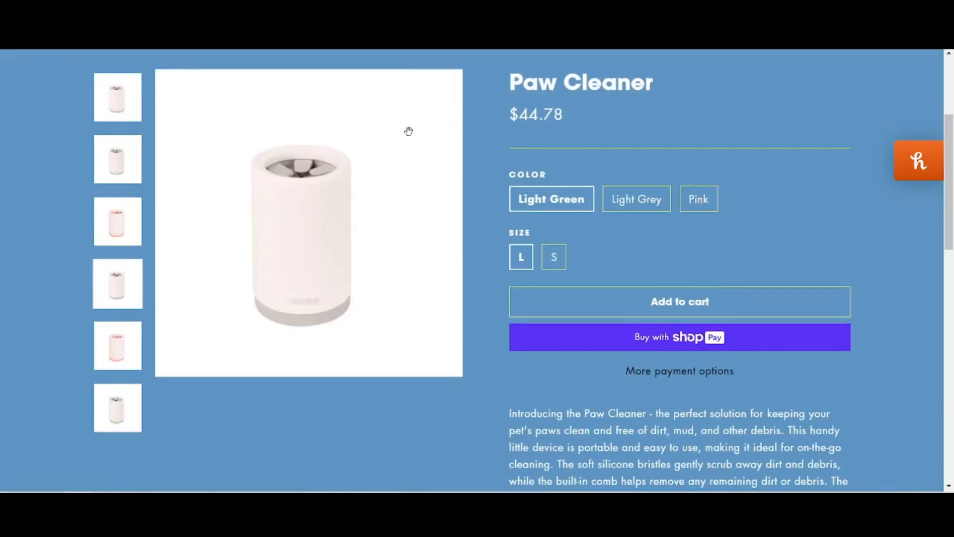
pyautogui.scroll(-2, 408, 131)
pyautogui.scroll(-2, 409, 131)
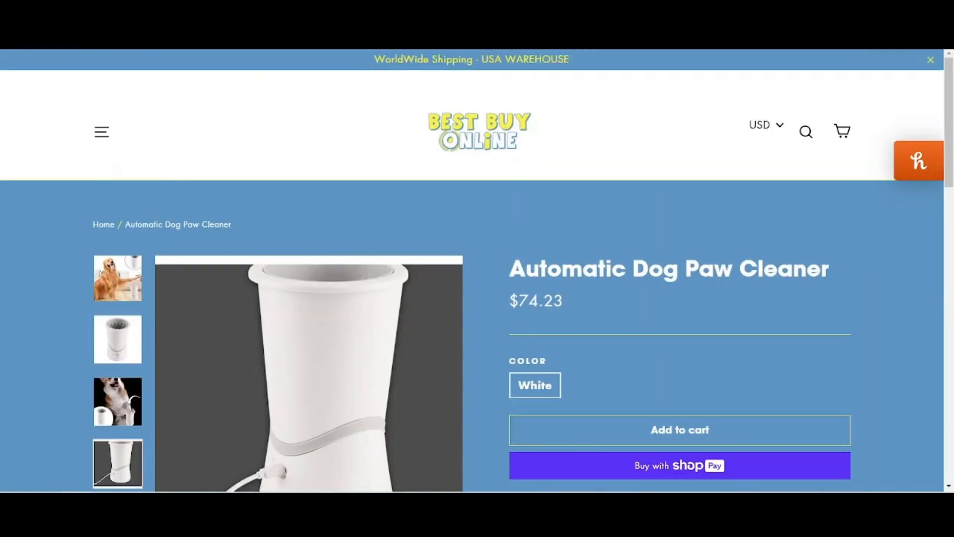
pyautogui.scroll(-6, 404, 206)
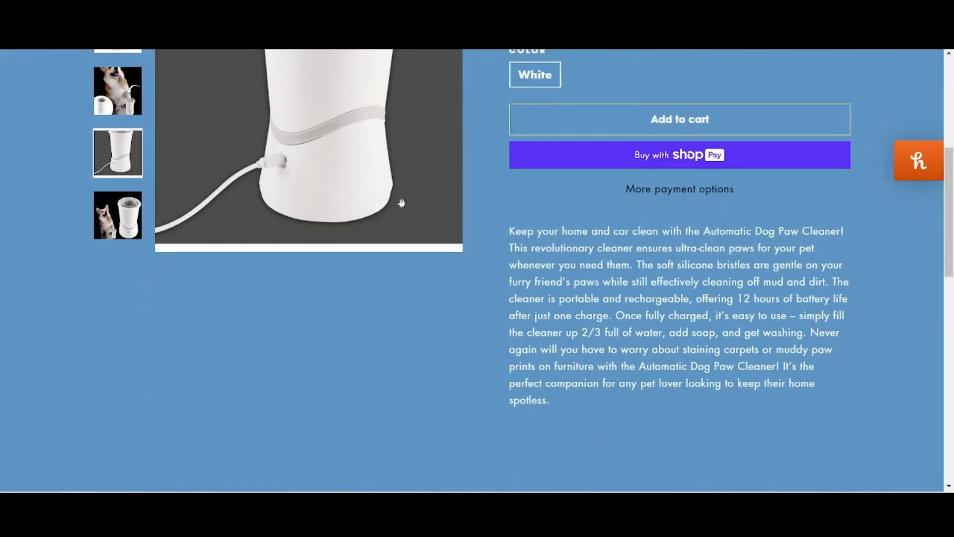
pyautogui.scroll(-3, 310, 205)
pyautogui.scroll(5, 328, 198)
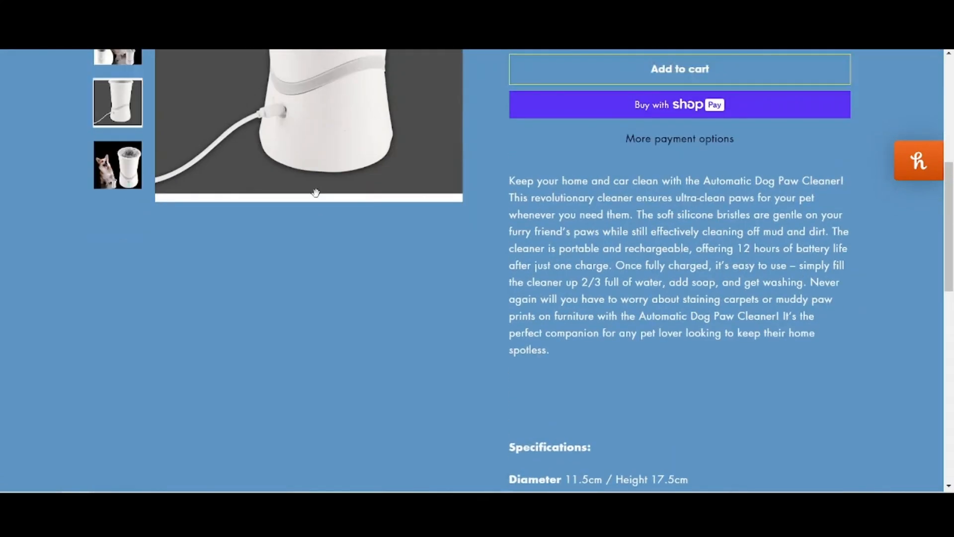
pyautogui.click(129, 169)
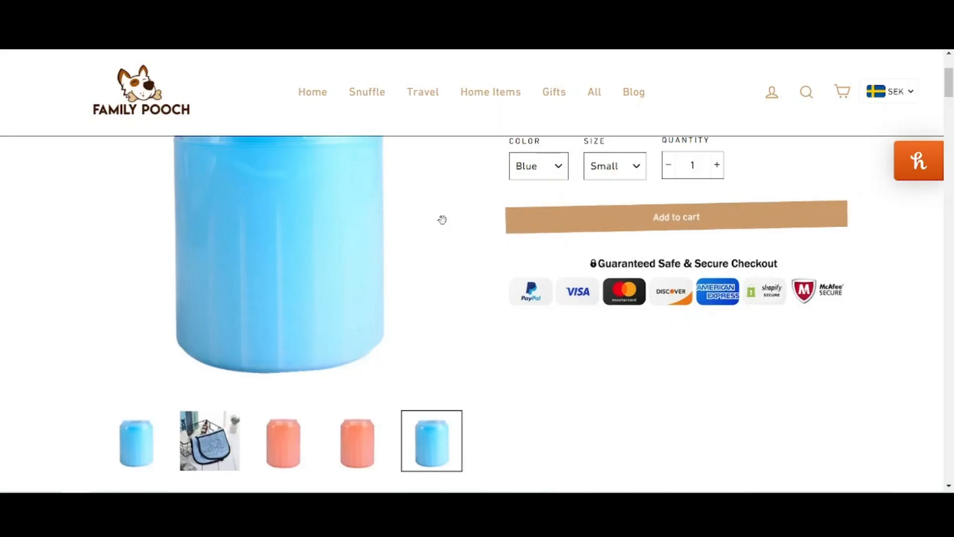
# Examine the Family Pooch Dog Paw Cleaner Cup page for its product images and highlighted benefits
pyautogui.scroll(-6, 442, 219)
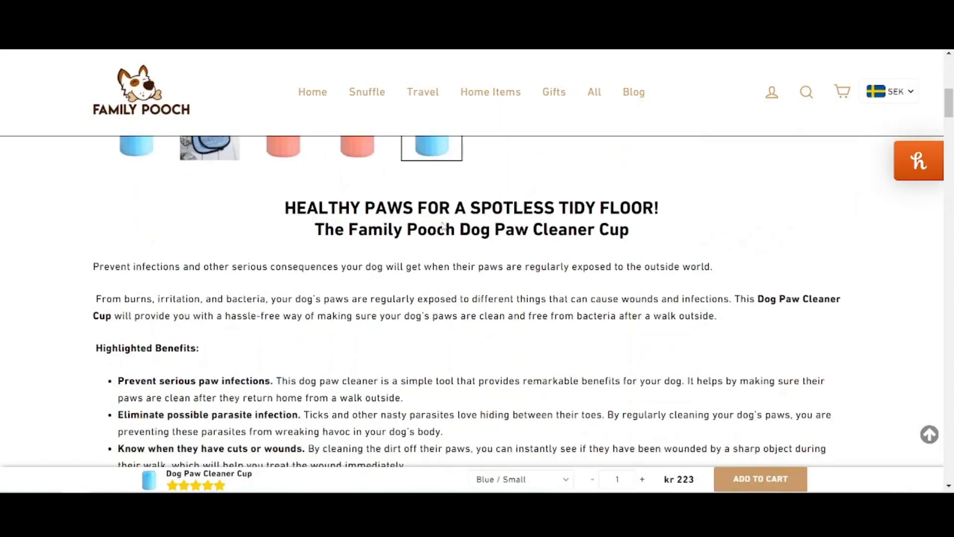
pyautogui.scroll(-3, 443, 224)
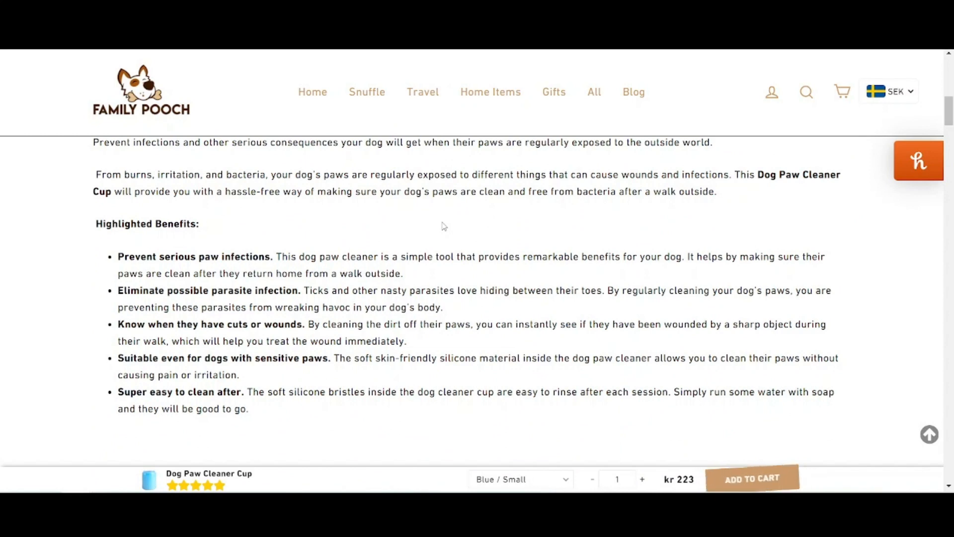
pyautogui.scroll(6, 442, 221)
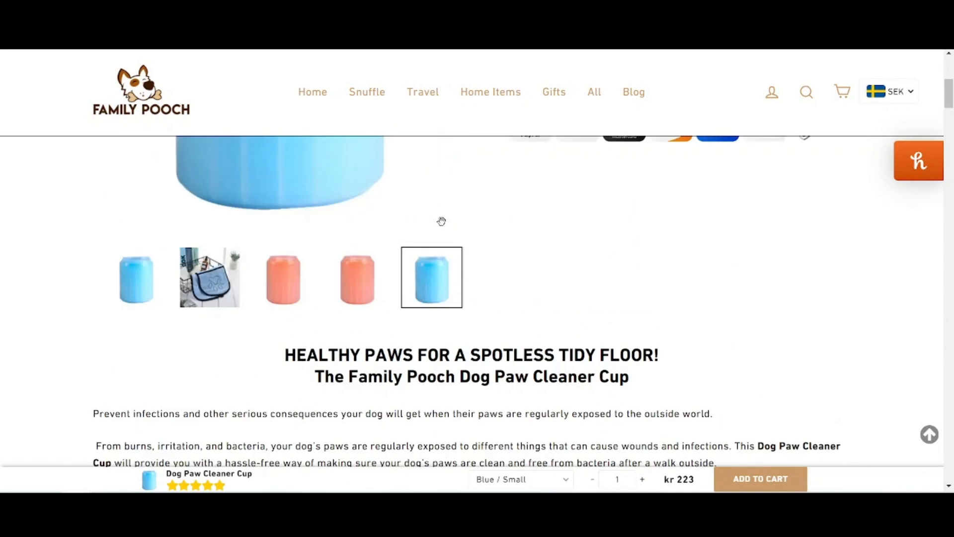
pyautogui.click(300, 321)
pyautogui.scroll(3, 162, 438)
pyautogui.scroll(-2, 161, 438)
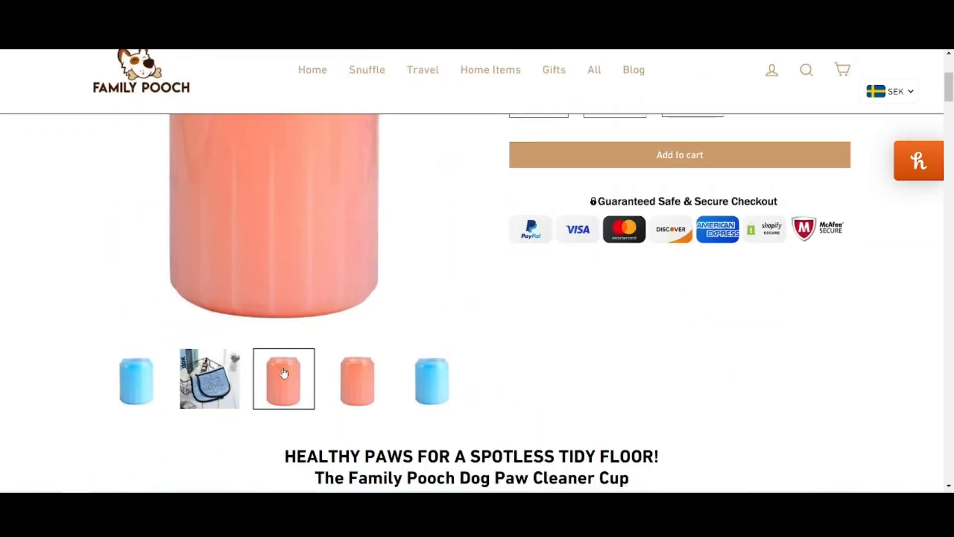
pyautogui.click(358, 379)
pyautogui.scroll(-6, 356, 346)
pyautogui.scroll(-1, 356, 347)
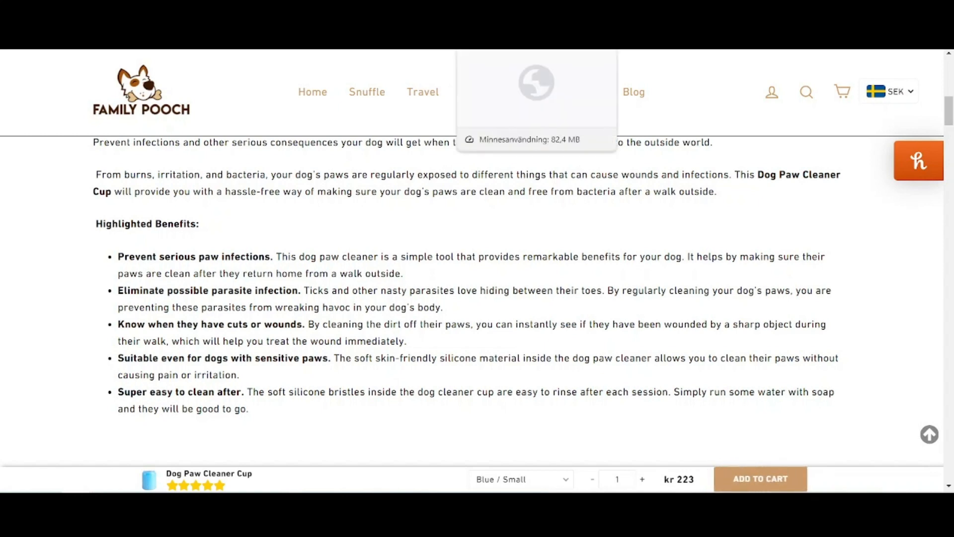
pyautogui.scroll(10, 526, 292)
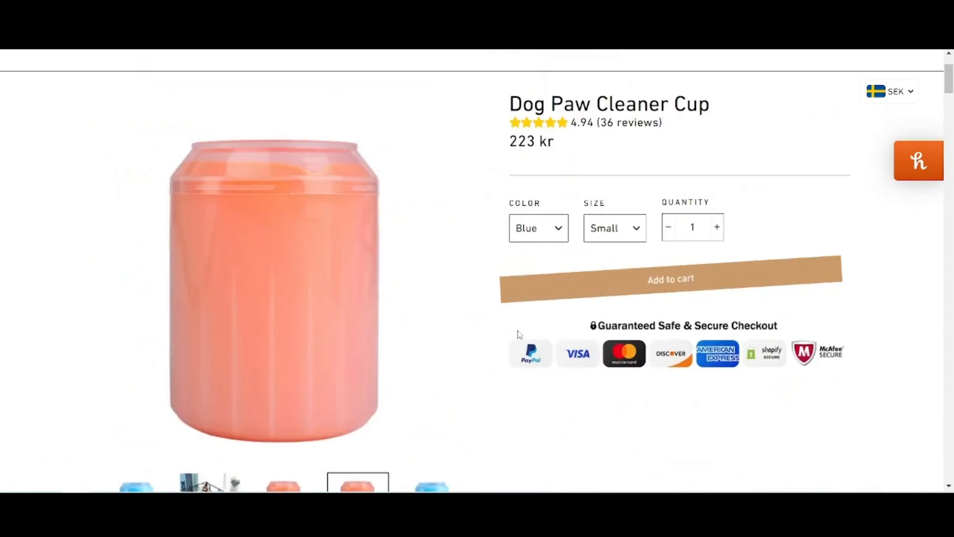
pyautogui.scroll(-2, 526, 292)
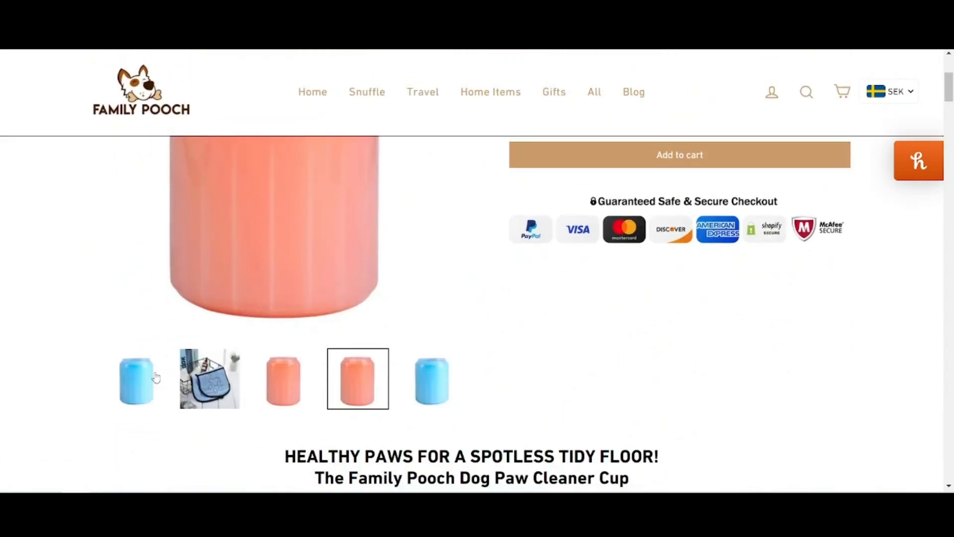
pyautogui.click(153, 377)
pyautogui.scroll(2, 322, 332)
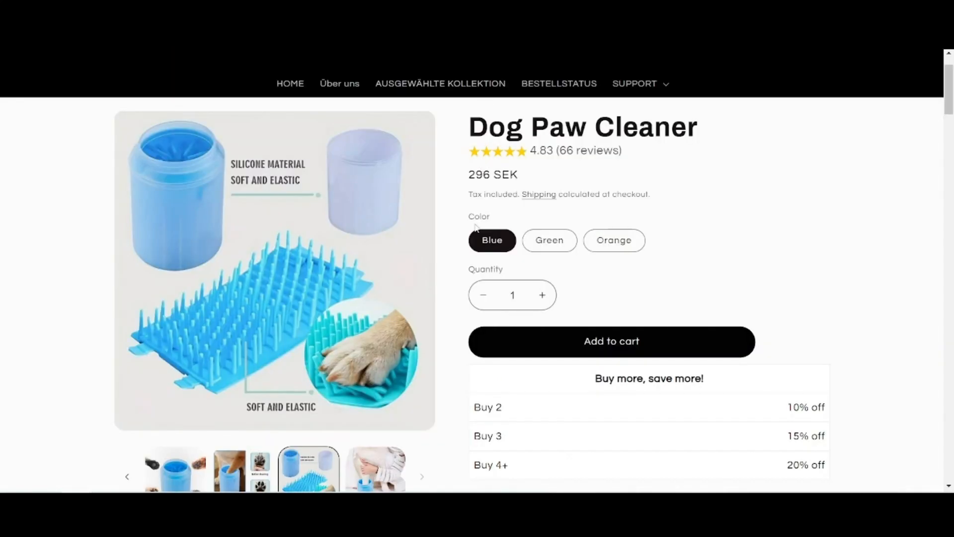
# View the gallery images on the InfinityNebula Dog Paw Cleaner page
pyautogui.scroll(-2, 476, 228)
pyautogui.click(368, 436)
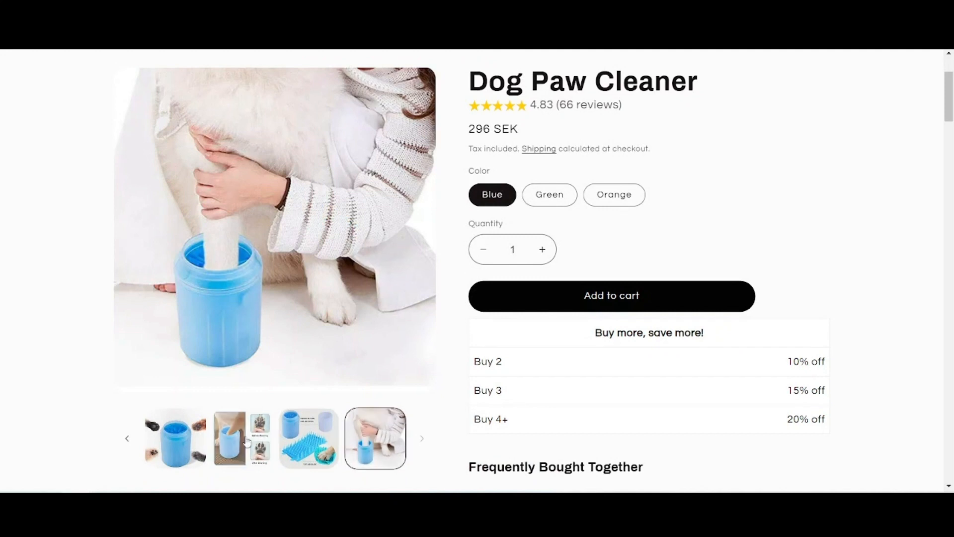
pyautogui.click(225, 443)
pyautogui.click(175, 445)
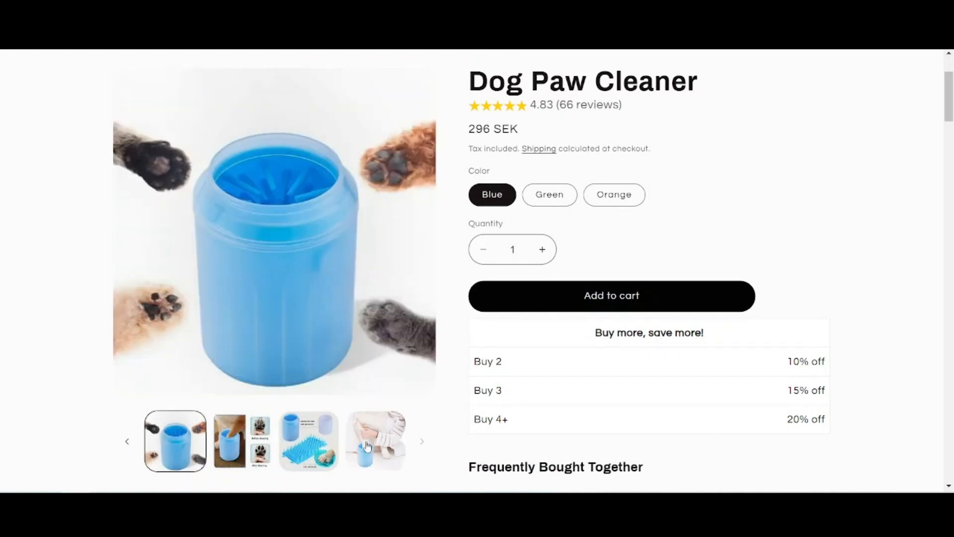
# Read the InfinityNebula Dog Paw Cleaner's description and its Our Guarantee section
pyautogui.scroll(-8, 455, 379)
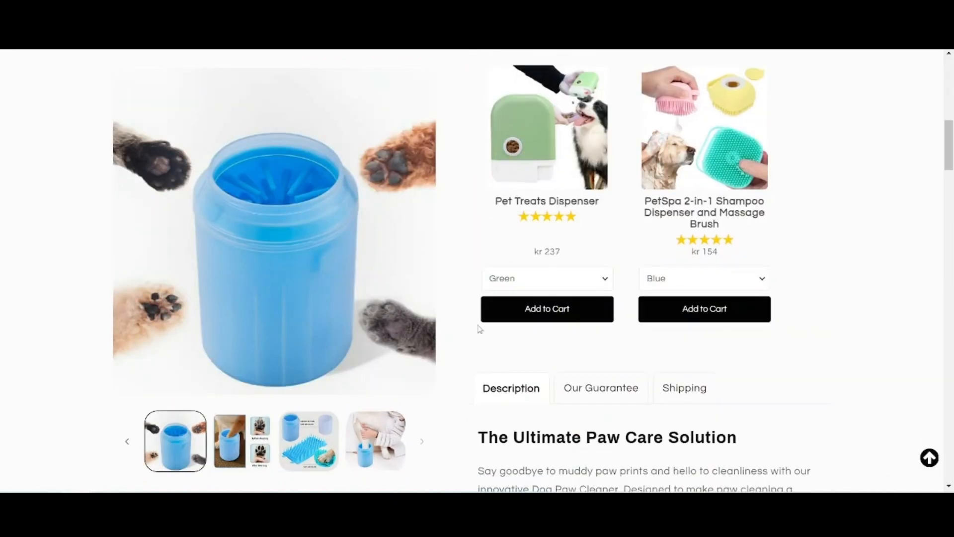
pyautogui.scroll(-10, 468, 330)
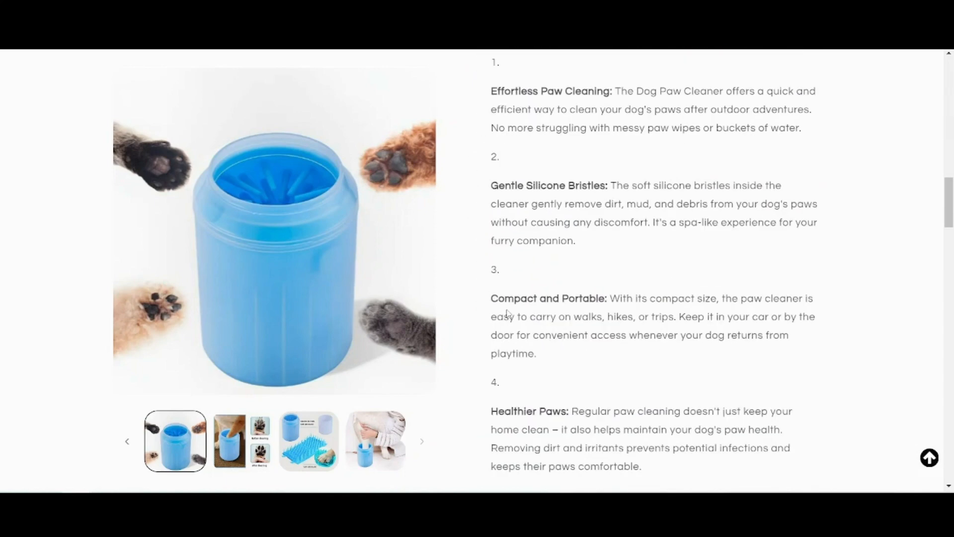
pyautogui.scroll(-4, 508, 313)
pyautogui.scroll(8, 507, 313)
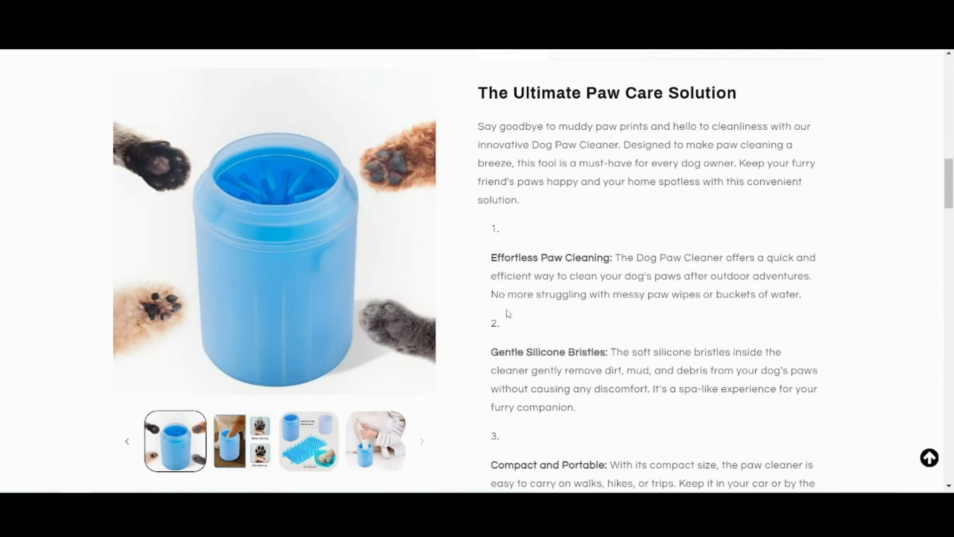
pyautogui.scroll(3, 508, 313)
pyautogui.click(599, 203)
pyautogui.scroll(-1, 449, 313)
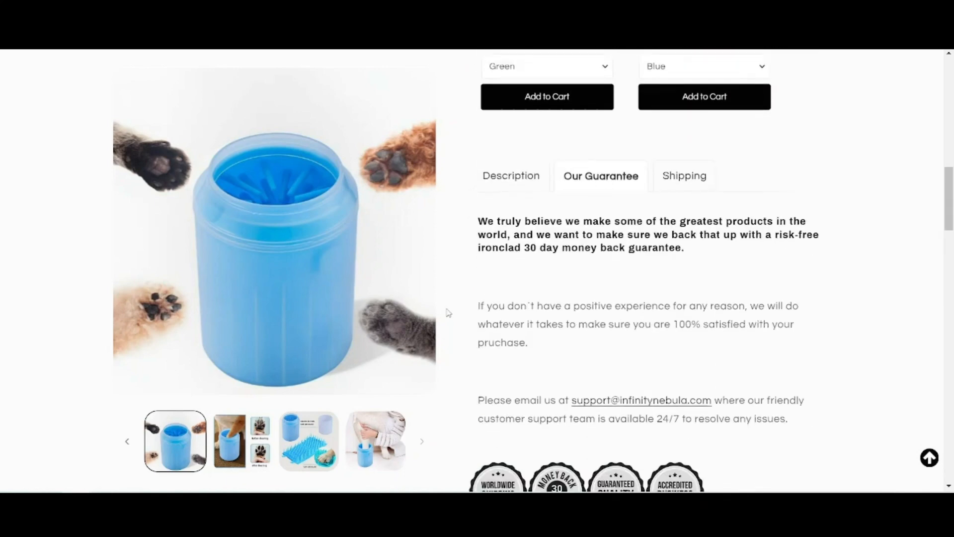
# Examine the InfinityNebula page's customer reviews, trust badges and quantity discount offers
pyautogui.scroll(-12, 231, 365)
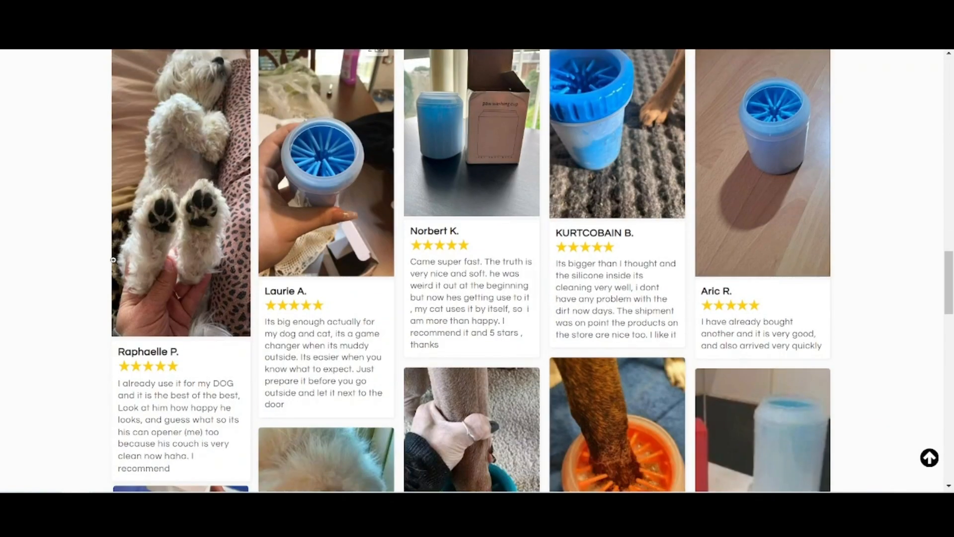
pyautogui.scroll(-6, 114, 259)
pyautogui.scroll(9, 113, 259)
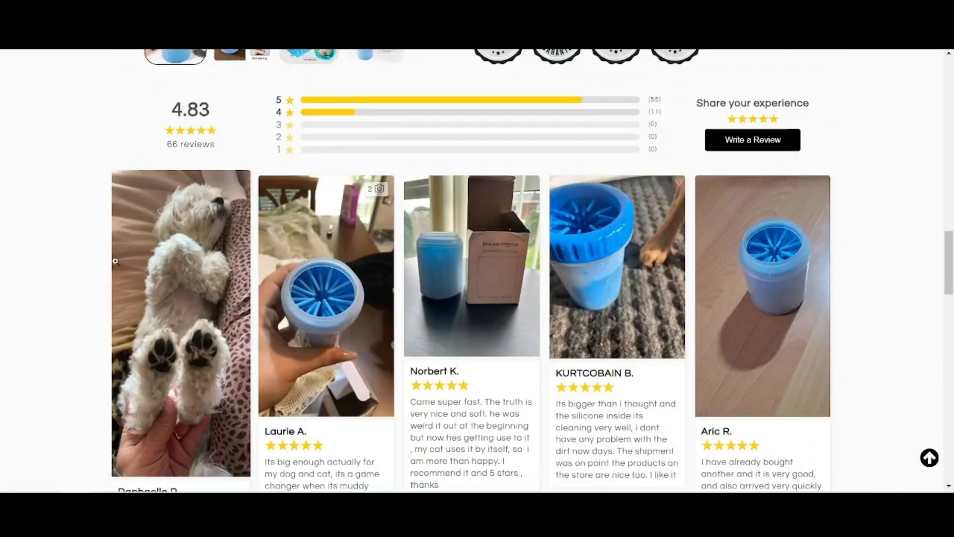
pyautogui.scroll(3, 124, 263)
pyautogui.scroll(4, 338, 276)
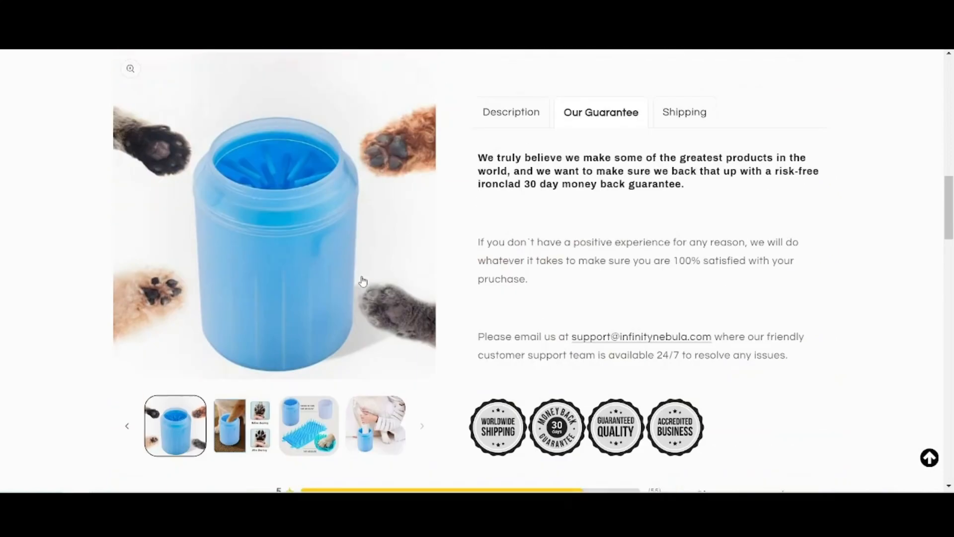
pyautogui.scroll(9, 363, 282)
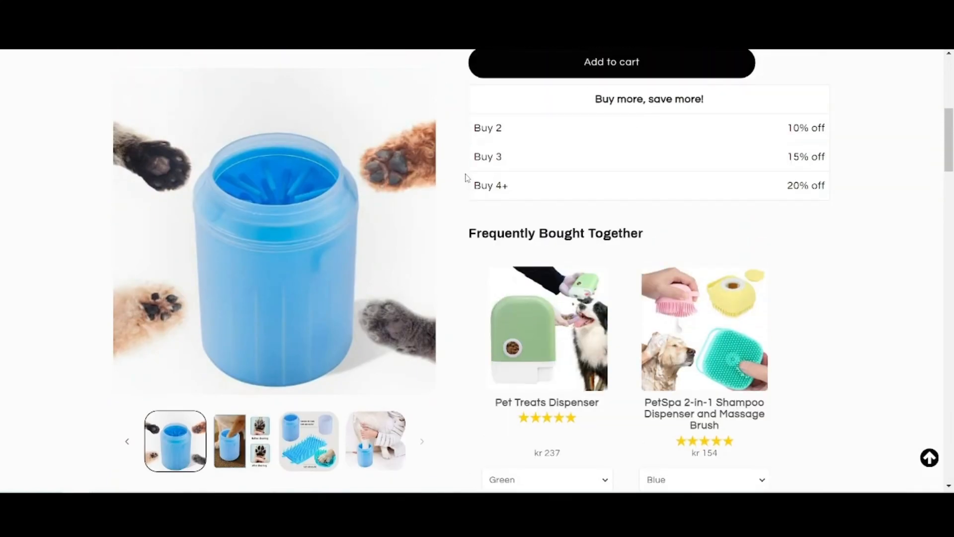
pyautogui.scroll(6, 467, 178)
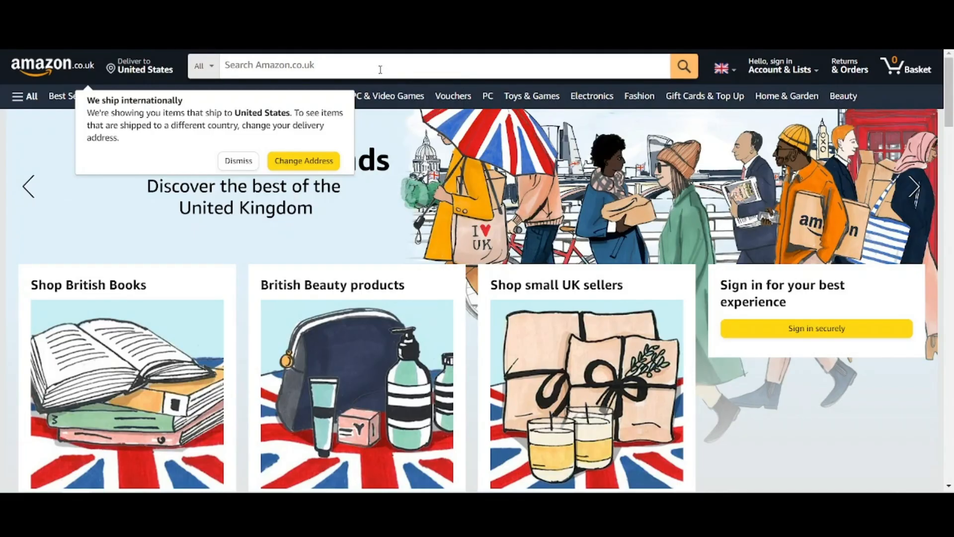
# Switch to Amazon.co.uk, search for "paw cleaner" and compare the listed products' prices and ratings
pyautogui.click(237, 160)
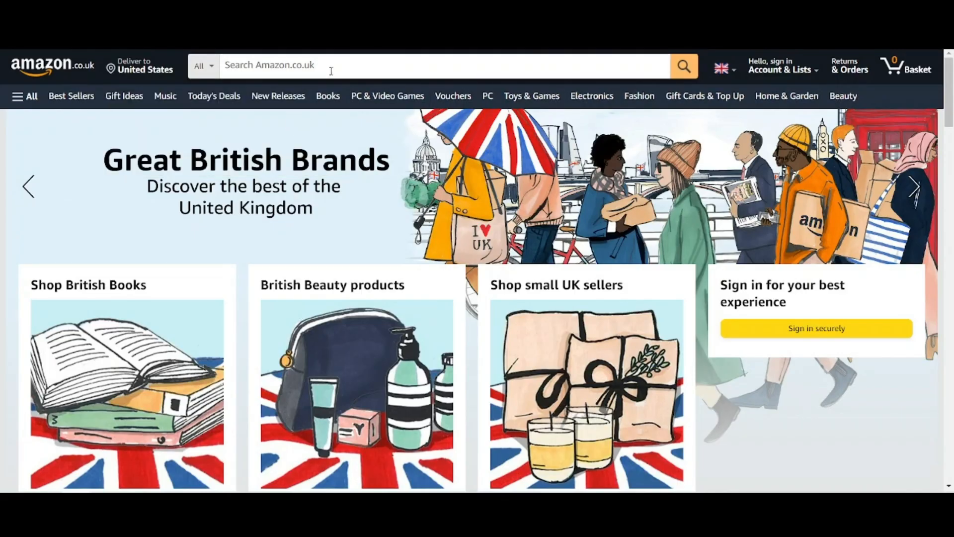
pyautogui.click(333, 67)
pyautogui.write('paw cleaner')
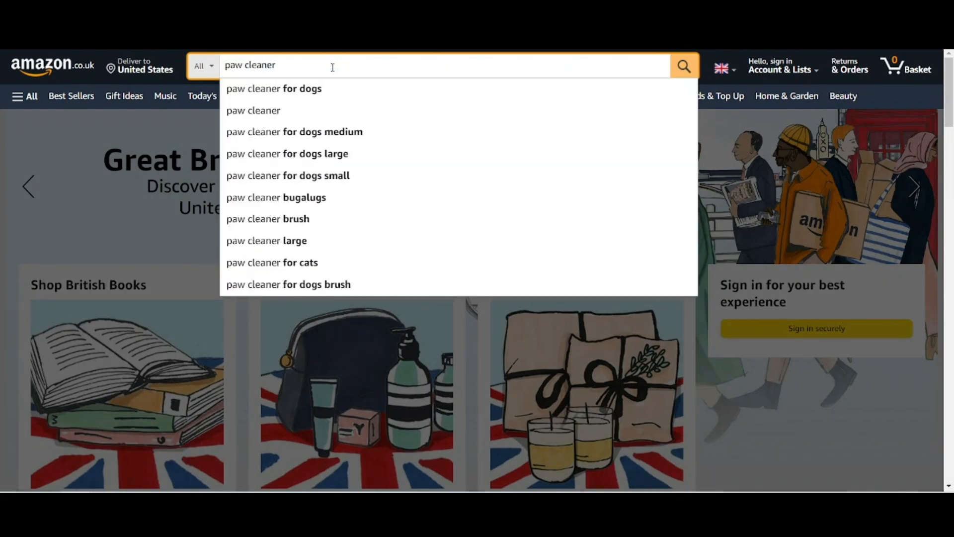
pyautogui.press('Return')
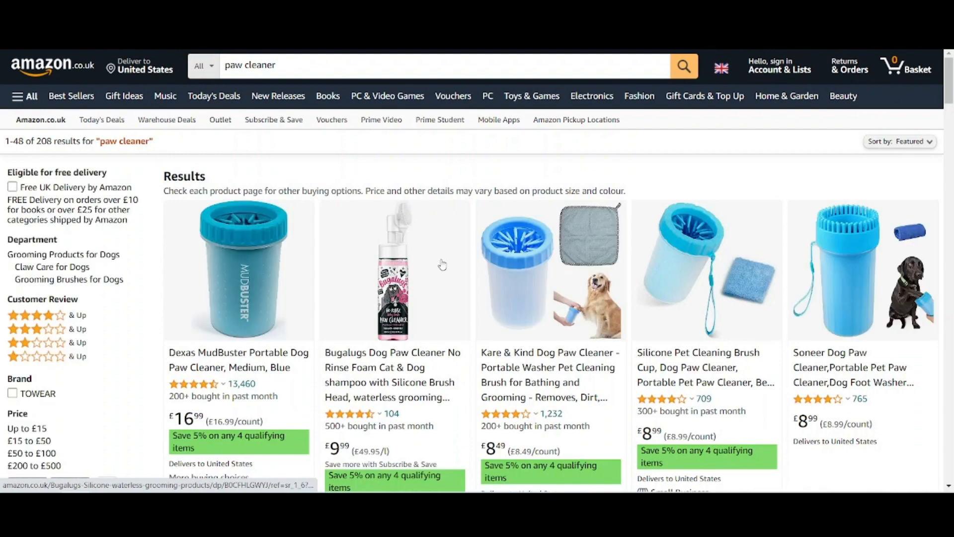
pyautogui.scroll(-4, 442, 265)
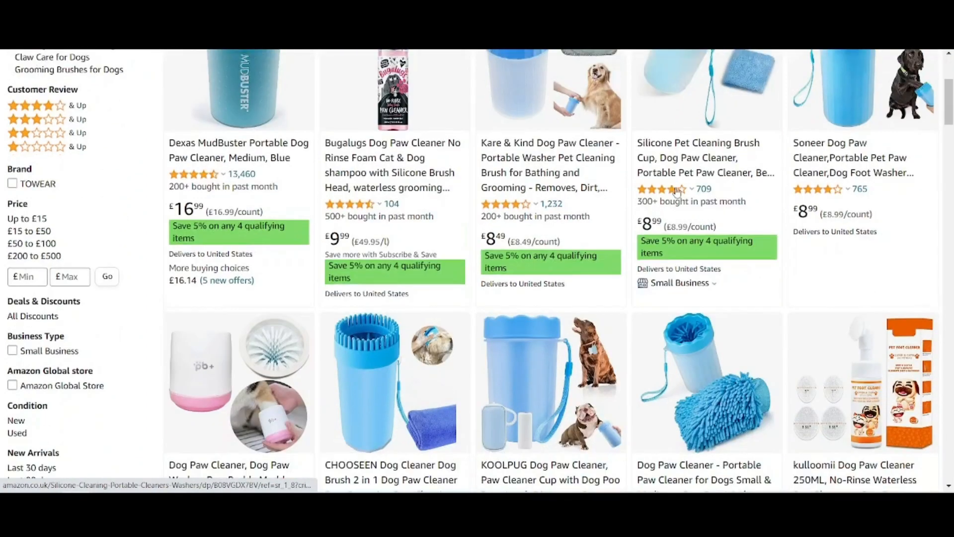
pyautogui.scroll(4, 236, 208)
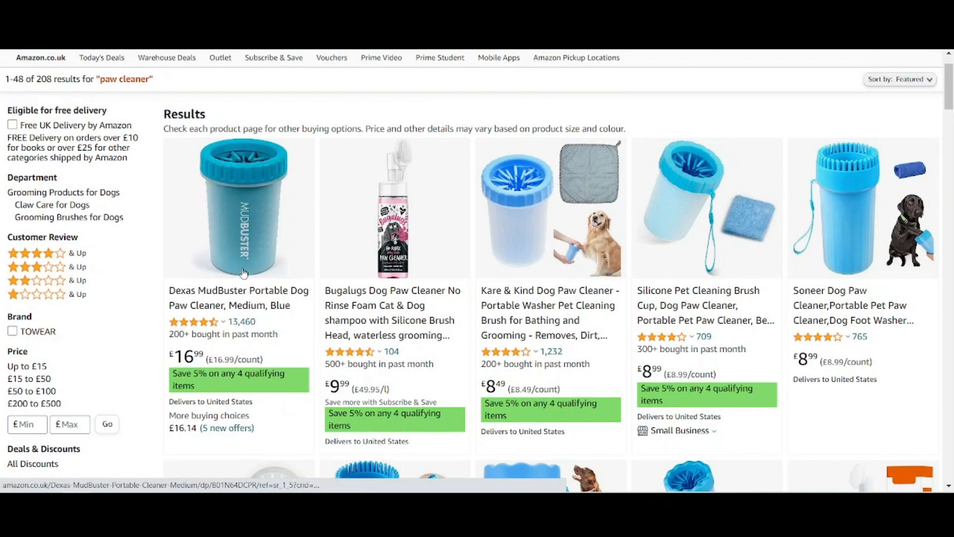
# Open the Dexas MudBuster Portable Dog Paw Cleaner listing and examine its images, price, size options, description and feature ratings
pyautogui.click(222, 294)
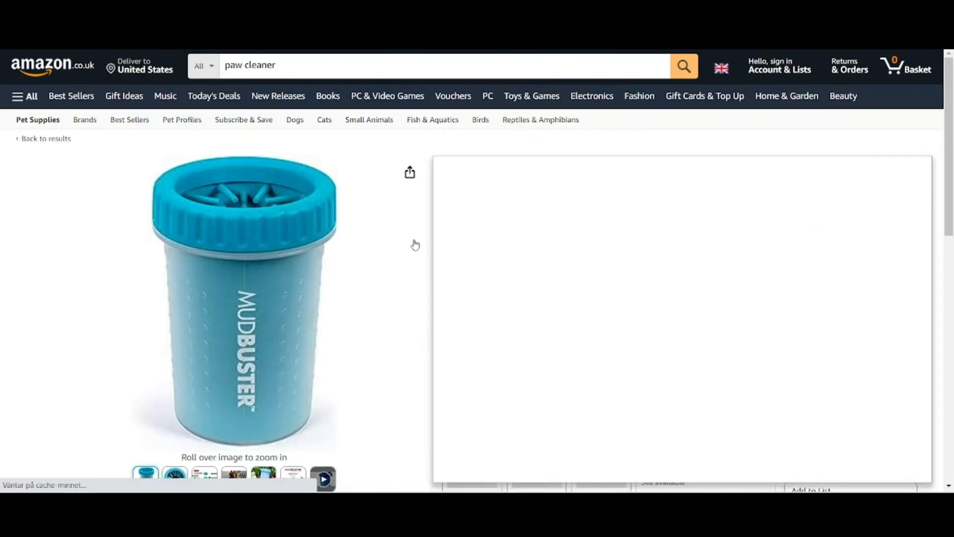
pyautogui.scroll(-2, 415, 245)
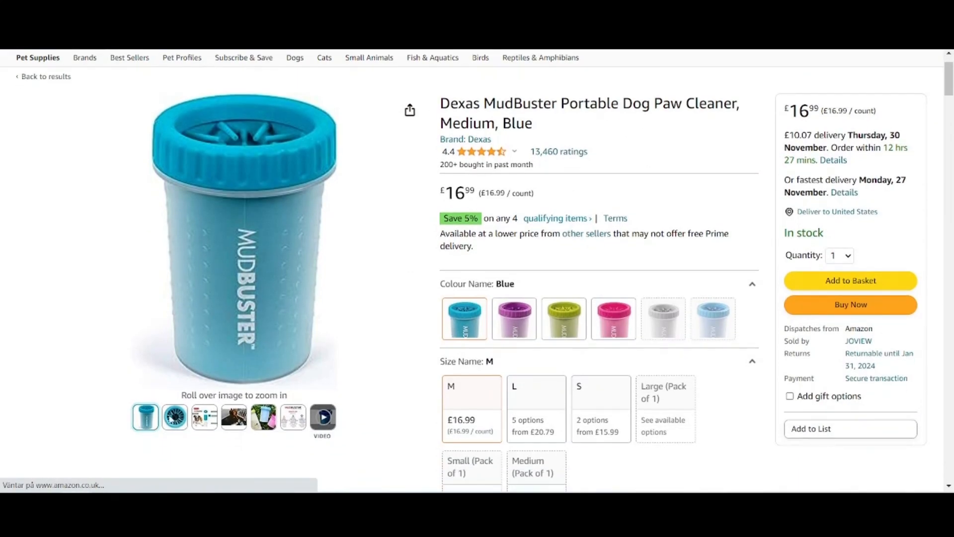
pyautogui.scroll(-2, 510, 322)
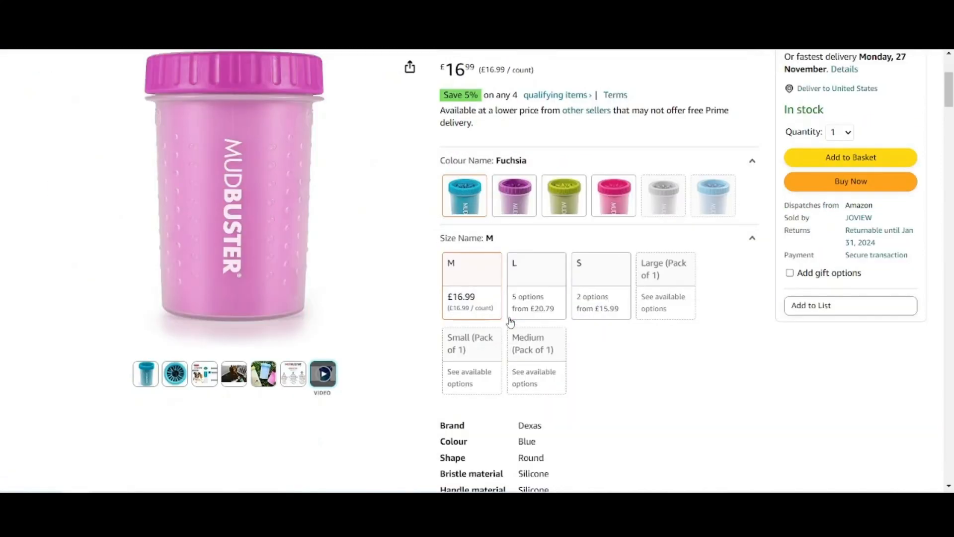
pyautogui.scroll(-10, 511, 322)
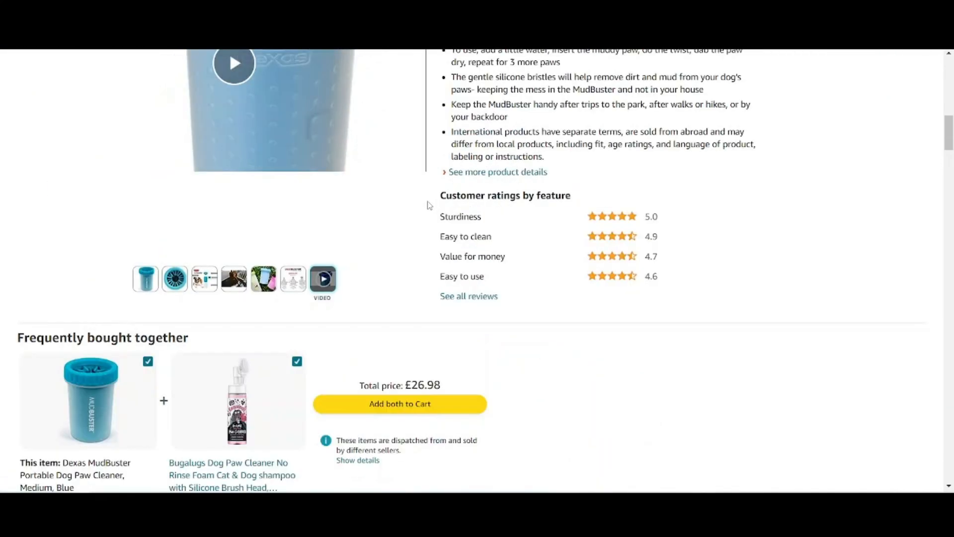
pyautogui.scroll(-3, 438, 215)
pyautogui.scroll(7, 482, 338)
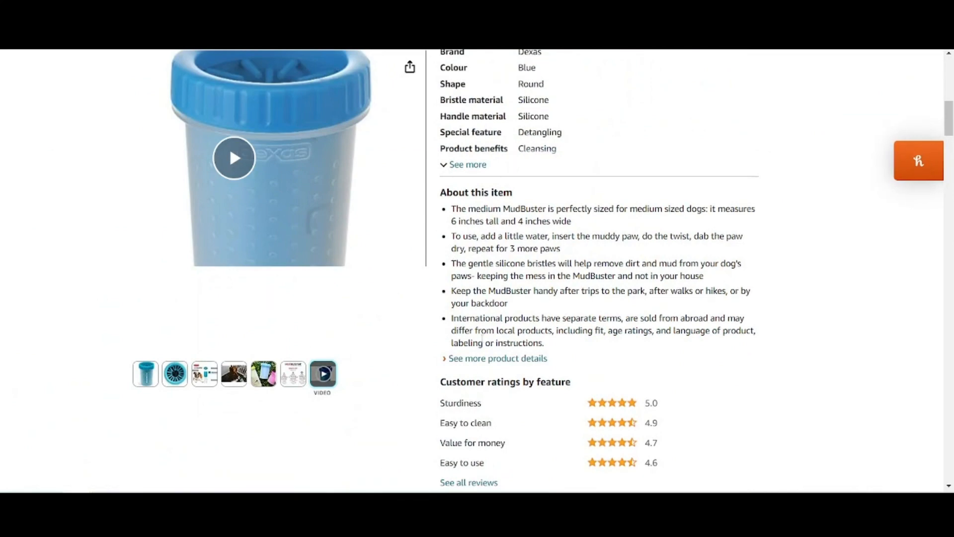
pyautogui.scroll(11, 482, 338)
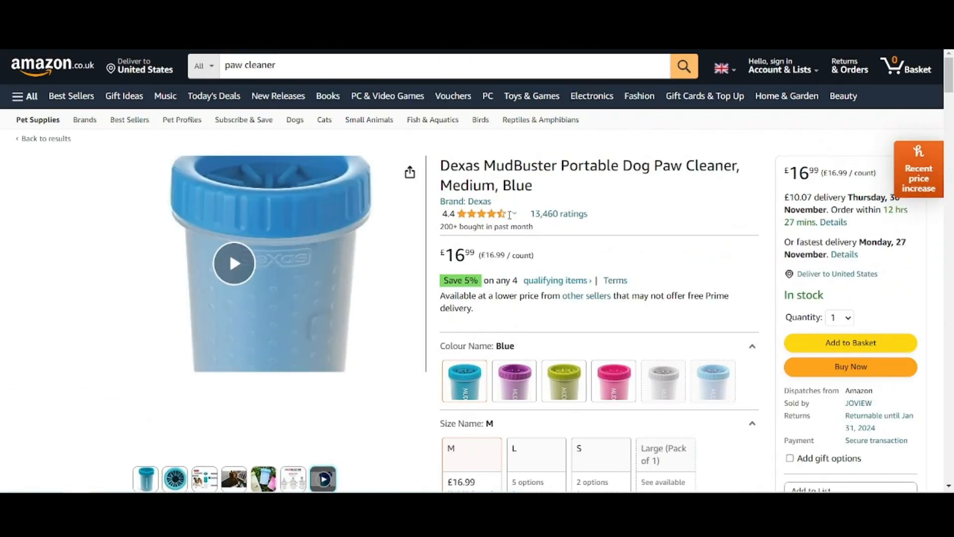
# Read the customer reviews of the Dexas MudBuster paw cleaner
pyautogui.click(538, 214)
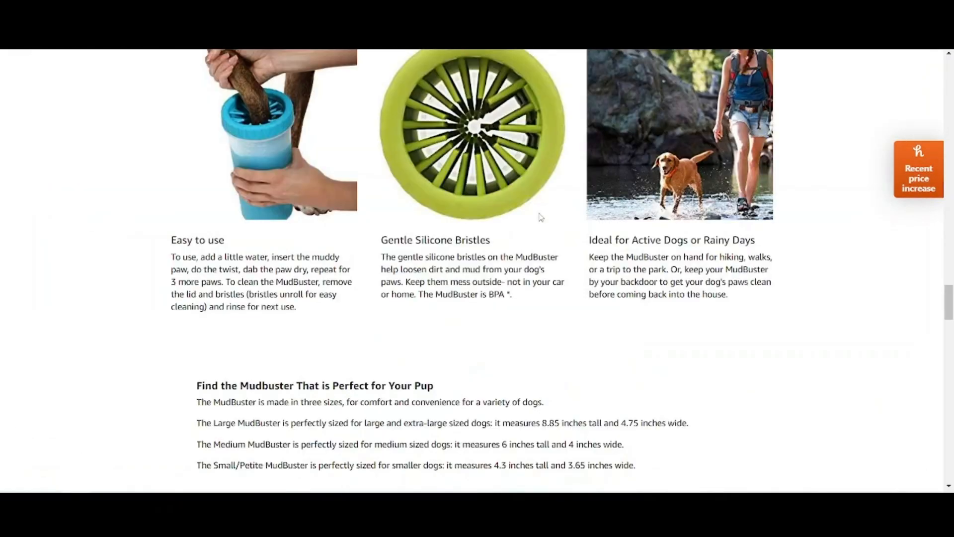
pyautogui.scroll(-3, 283, 244)
pyautogui.scroll(-5, 282, 240)
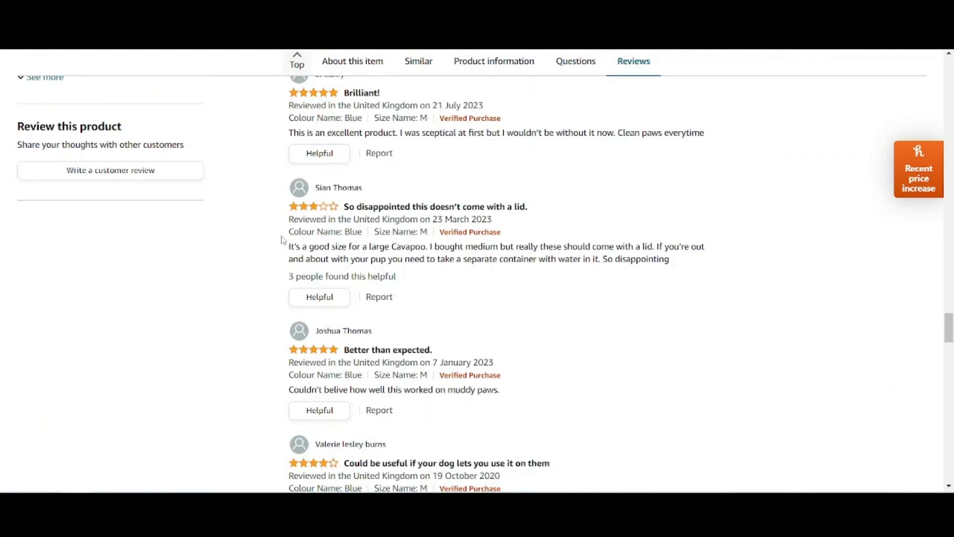
pyautogui.scroll(-2, 282, 240)
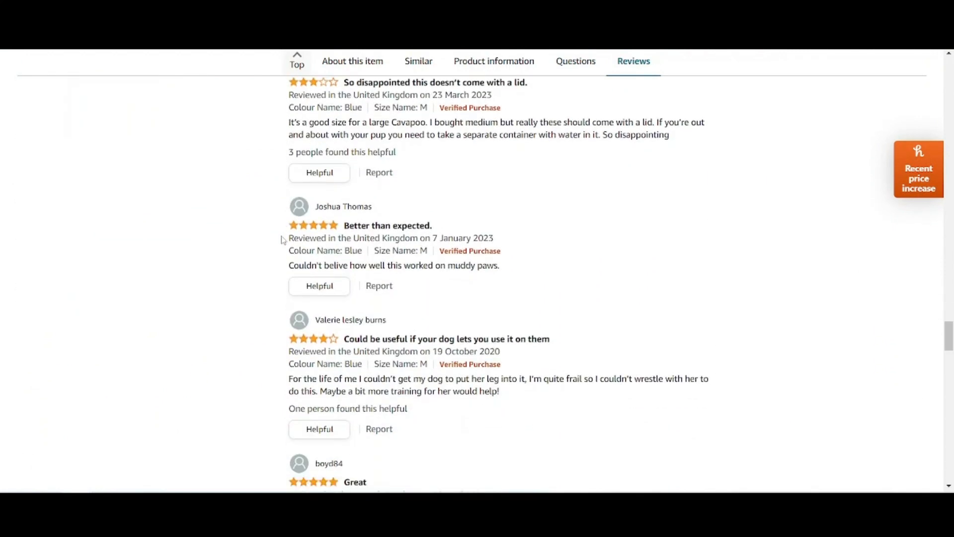
pyautogui.scroll(-2, 282, 240)
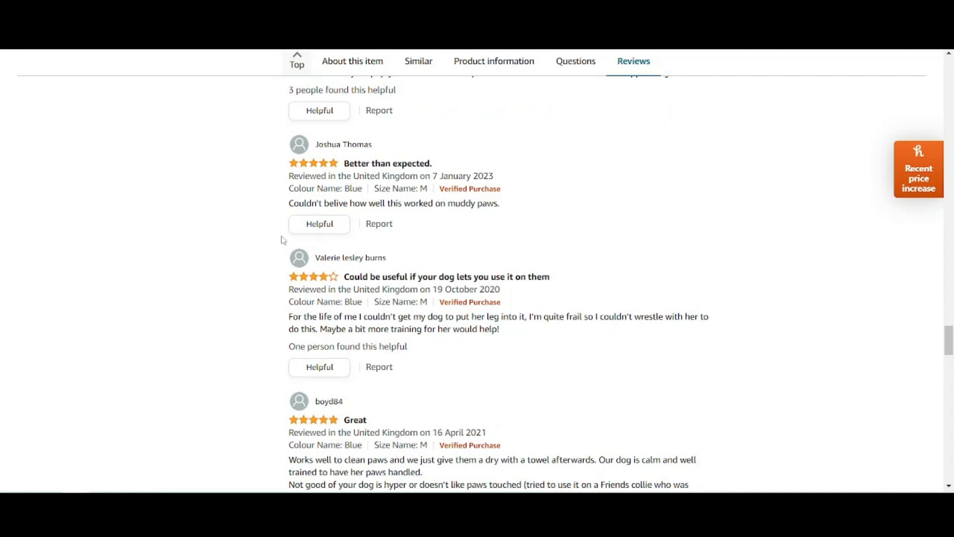
pyautogui.scroll(-2, 283, 240)
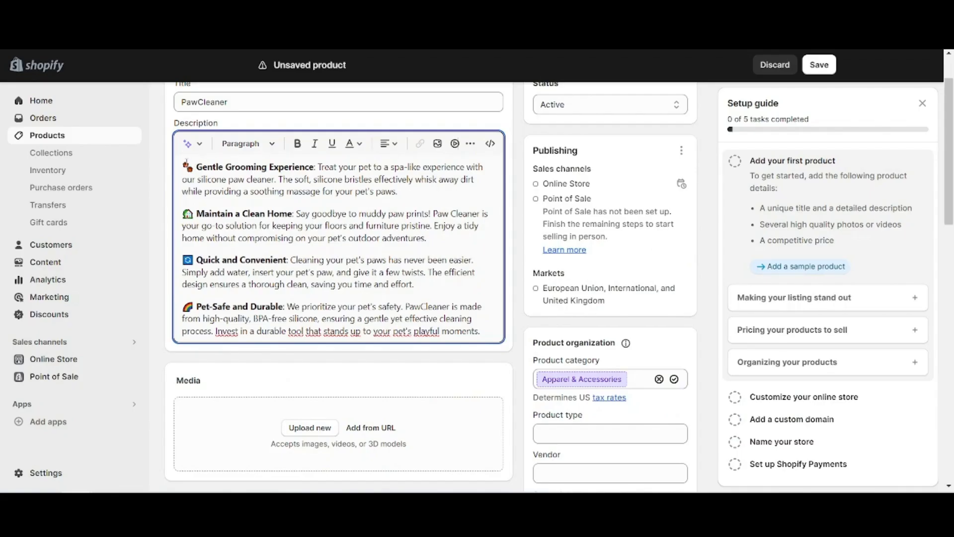
# Switch to the Shopify product form and generate a trial description from the keywords "paw cleaner for cats" in a Playful tone
pyautogui.click(187, 144)
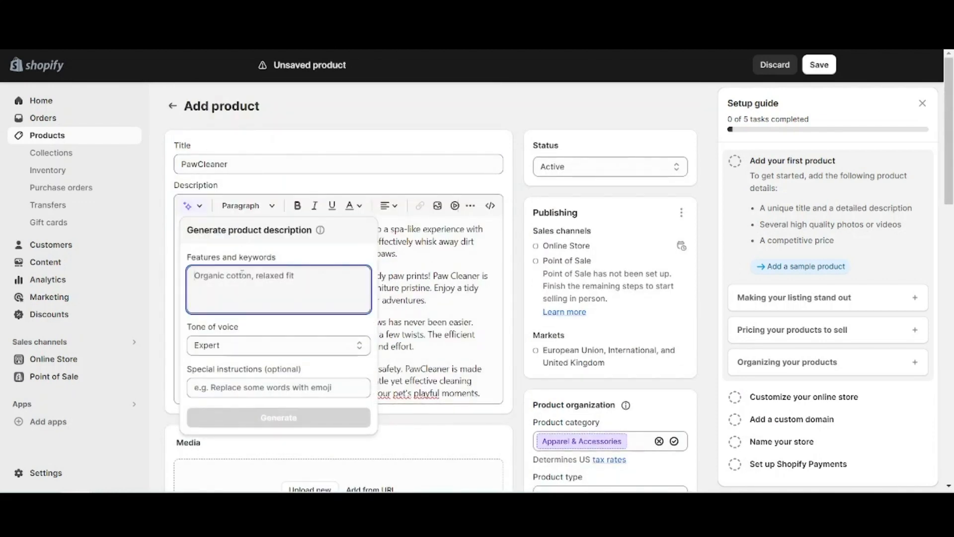
pyautogui.write('paw cle')
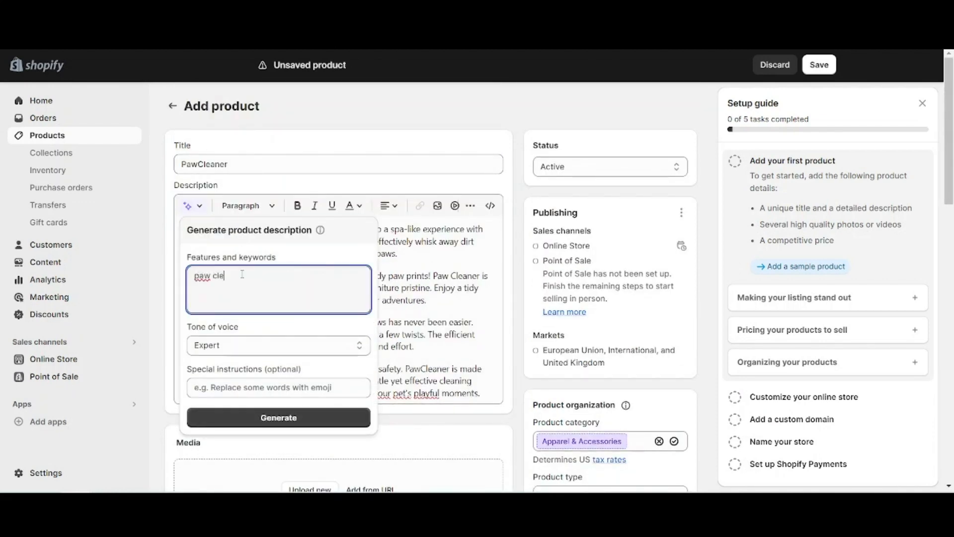
pyautogui.write('aner for cats')
pyautogui.click(250, 346)
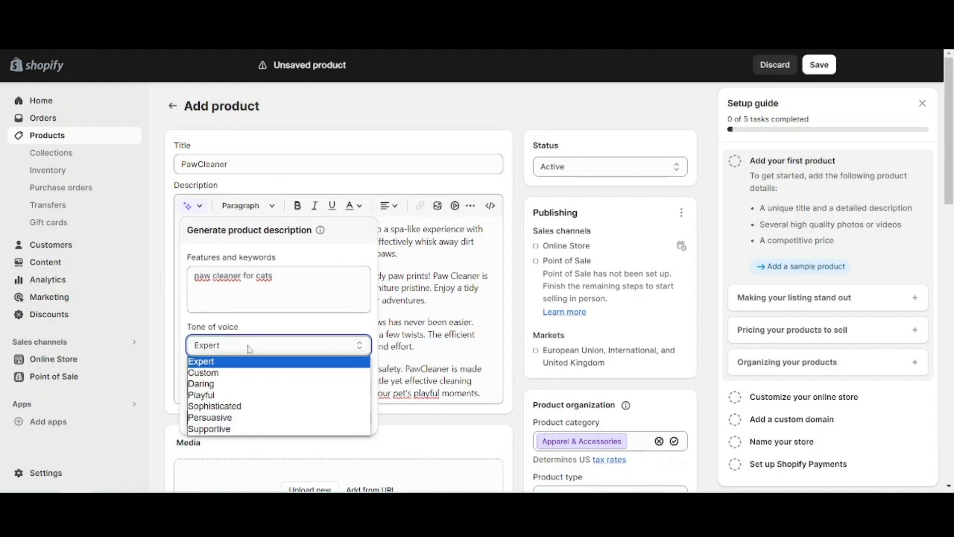
pyautogui.click(226, 395)
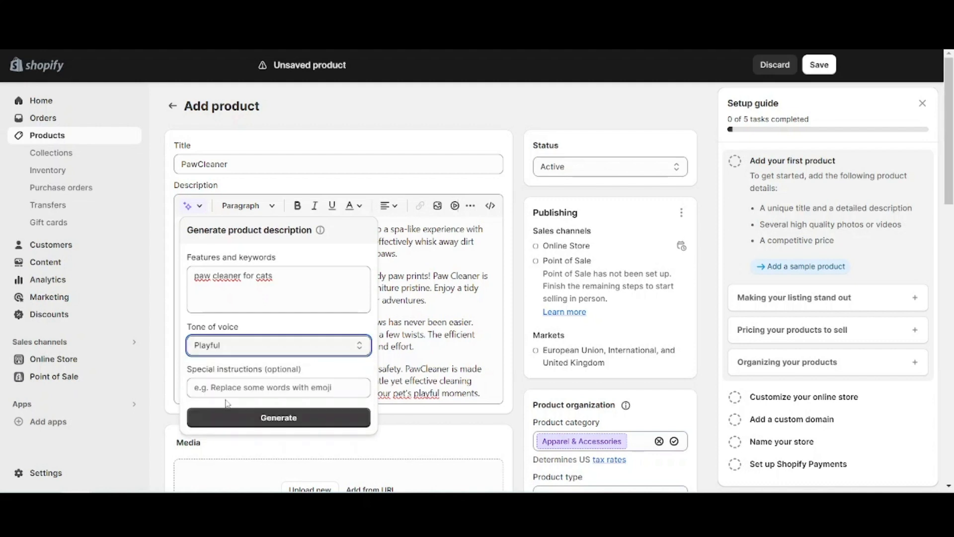
pyautogui.click(270, 420)
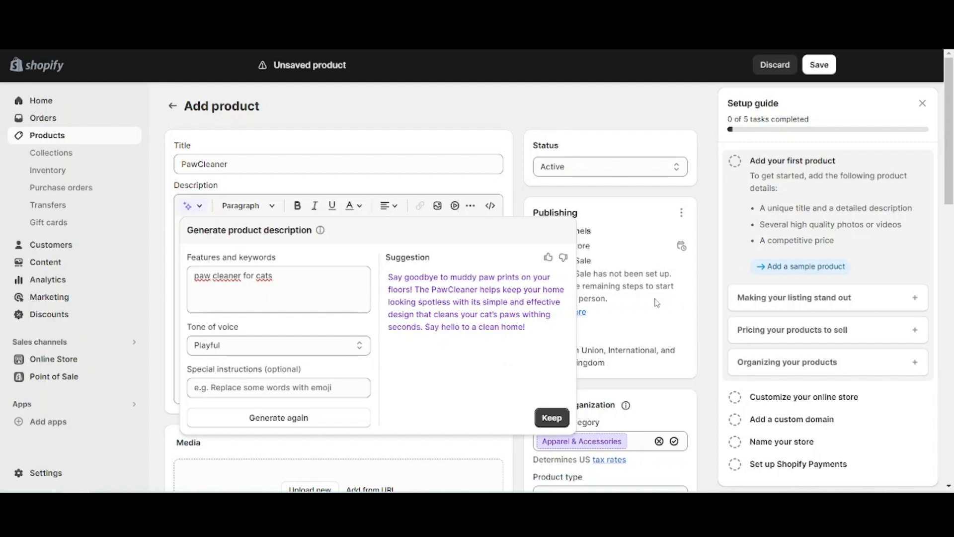
pyautogui.click(517, 169)
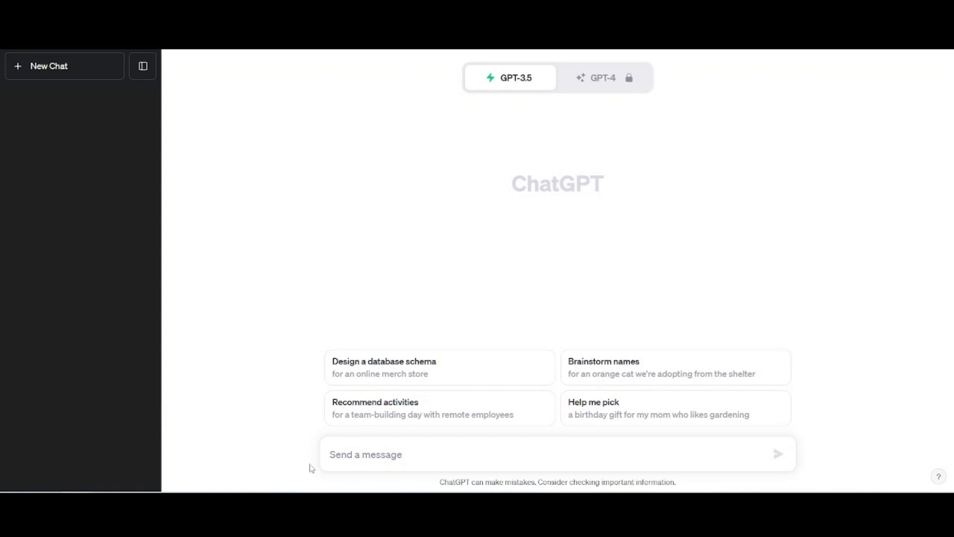
# Switch to ChatGPT, send "Write me an interesting description for my Cat Paw Cleaner product" and read the answer
pyautogui.click(361, 455)
pyautogui.write('Write me an interesting description for my Cat Paw Cleaner product')
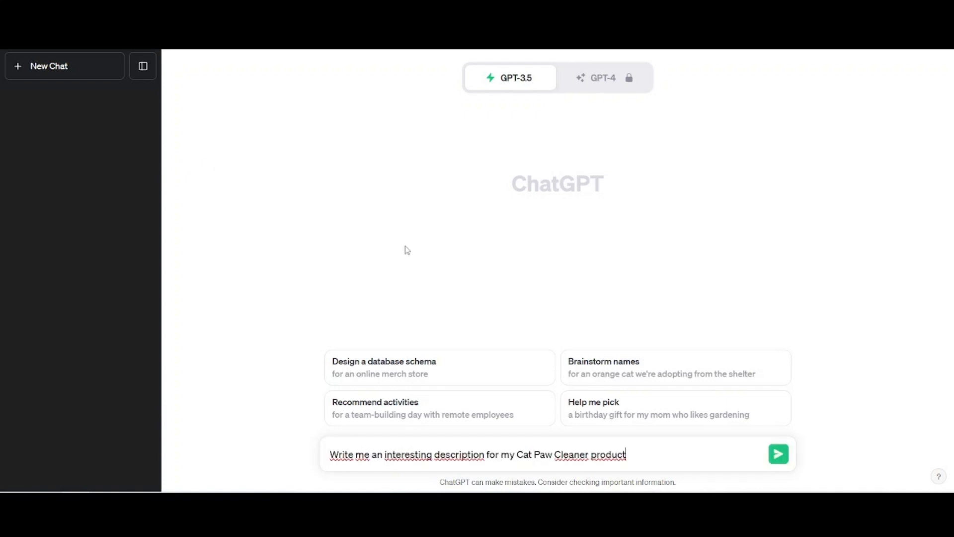
pyautogui.moveTo(635, 462); pyautogui.dragTo(253, 452)
pyautogui.click(702, 284)
pyautogui.click(779, 455)
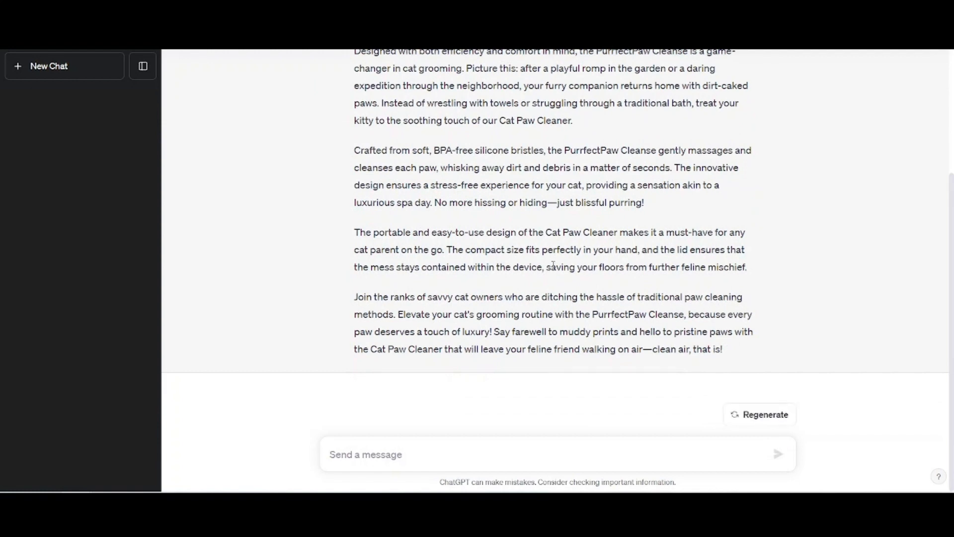
pyautogui.scroll(5, 552, 248)
pyautogui.scroll(2, 598, 143)
pyautogui.scroll(2, 597, 141)
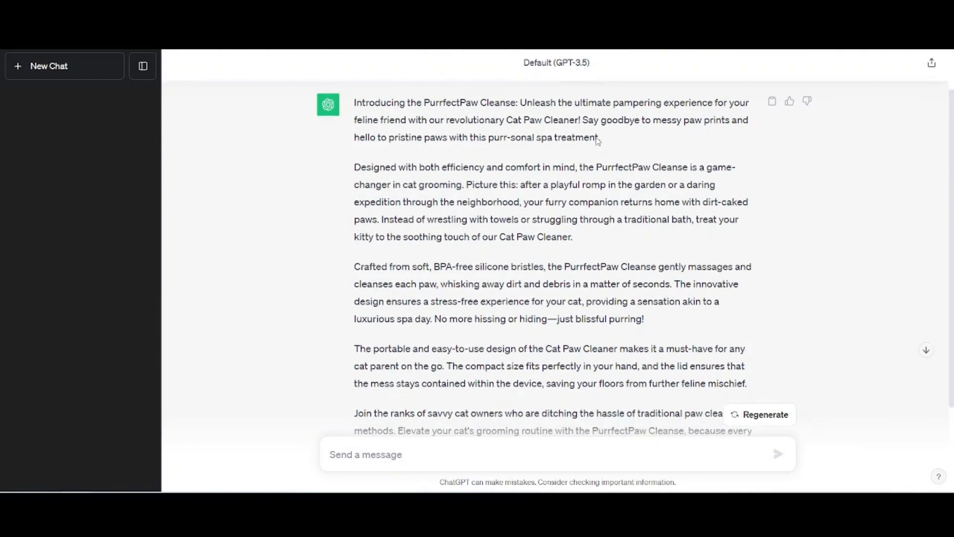
pyautogui.scroll(-4, 598, 141)
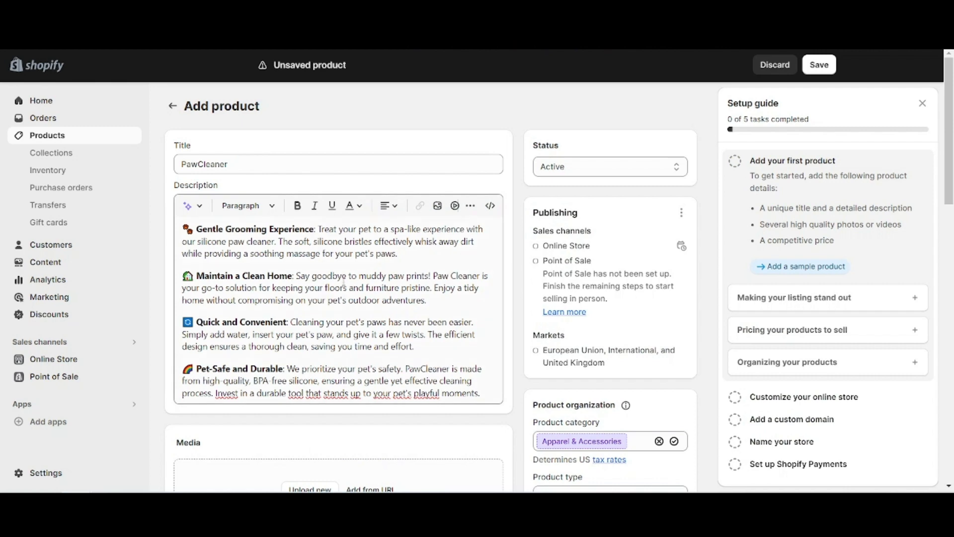
# In the Shopify product description, insert the uploaded paw-cleaning image below the Pet-Safe and Durable paragraph at Product image (480px) size
pyautogui.scroll(-1, 339, 281)
pyautogui.click(474, 329)
pyautogui.press('Return')
pyautogui.press('Return')
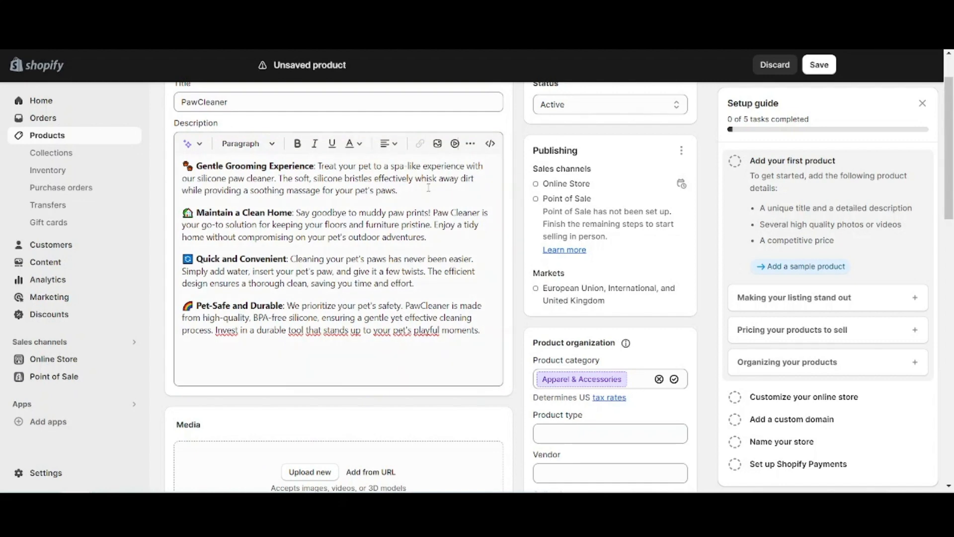
pyautogui.click(437, 144)
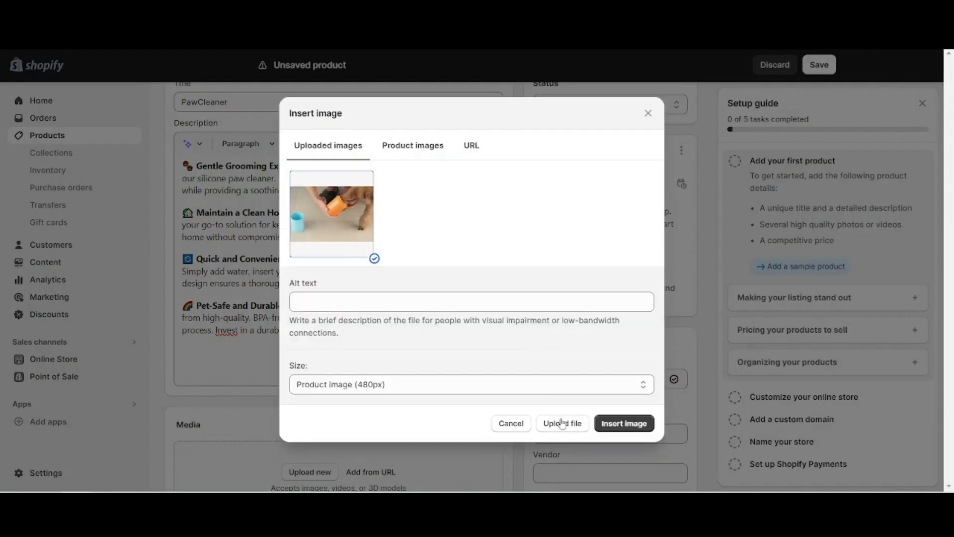
pyautogui.click(621, 422)
pyautogui.scroll(3, 412, 227)
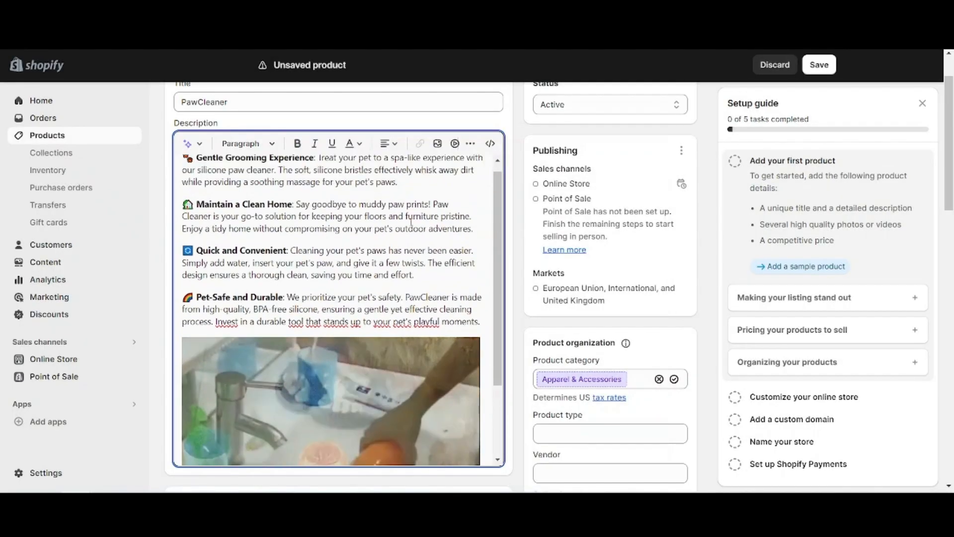
pyautogui.scroll(-3, 405, 253)
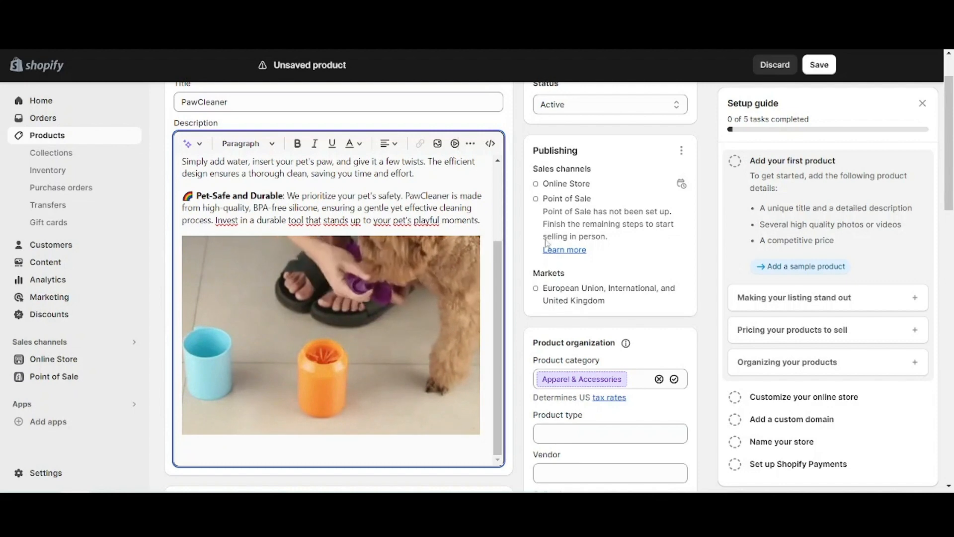
pyautogui.scroll(2, 528, 245)
pyautogui.scroll(3, 456, 260)
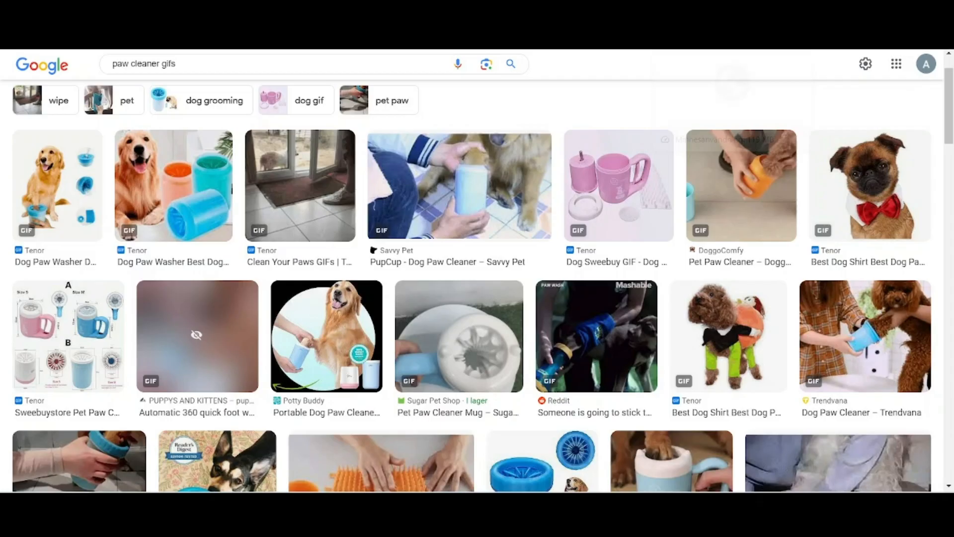
# Switch to the Google Images results for "paw cleaner gifs" and look through the available GIFs
pyautogui.moveTo(185, 63); pyautogui.dragTo(117, 61)
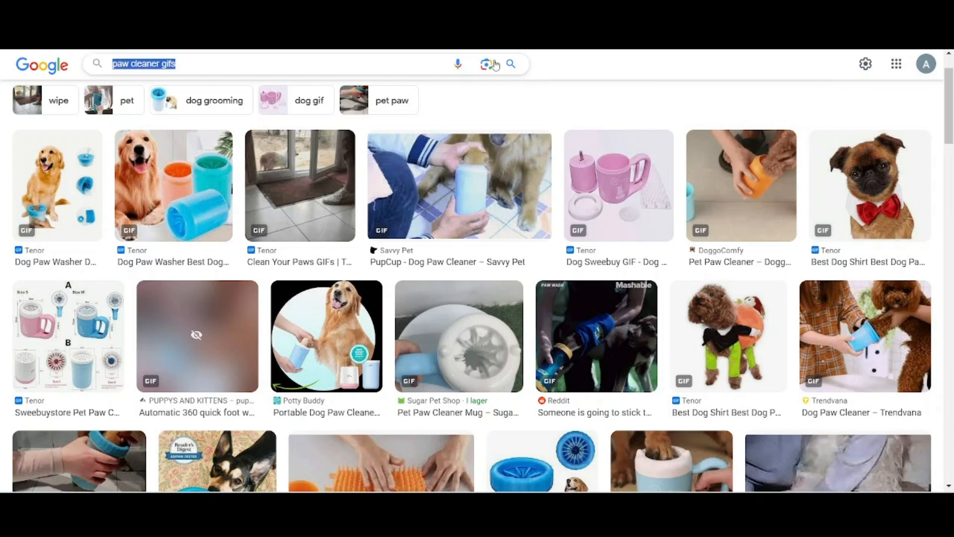
pyautogui.click(593, 91)
pyautogui.scroll(-1, 359, 238)
pyautogui.scroll(-5, 358, 240)
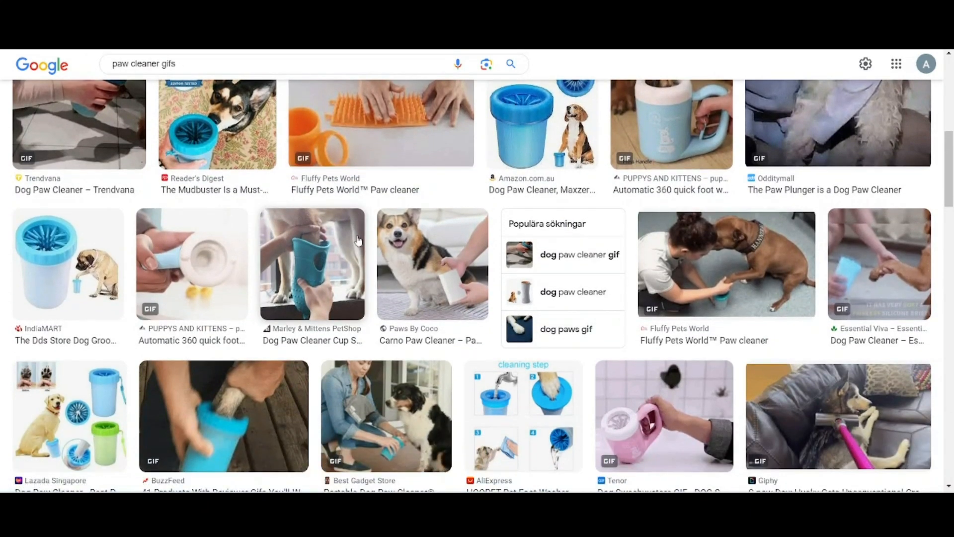
pyautogui.scroll(-1, 358, 240)
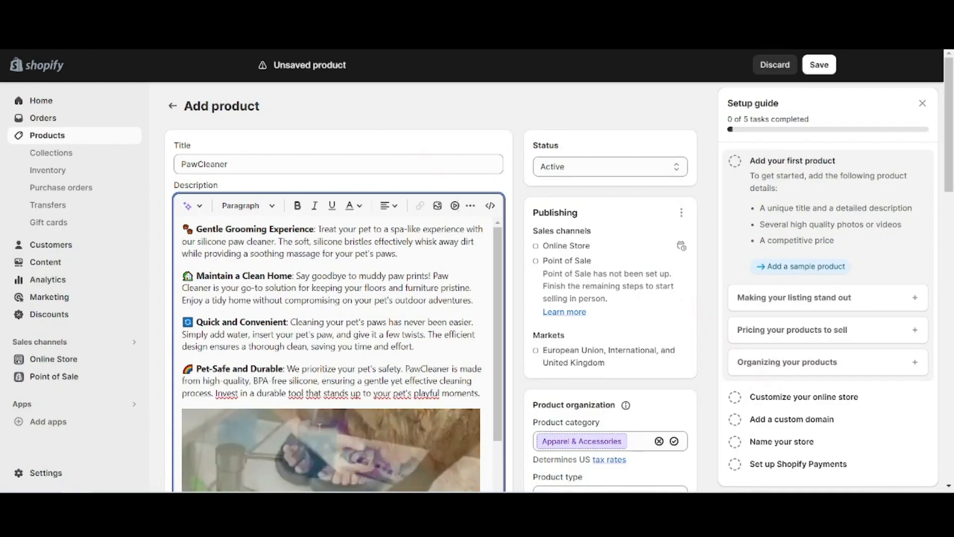
# Return to the Shopify product form and upload paw cleaner pictures to the product's Media section
pyautogui.scroll(-1, 560, 232)
pyautogui.scroll(-3, 560, 232)
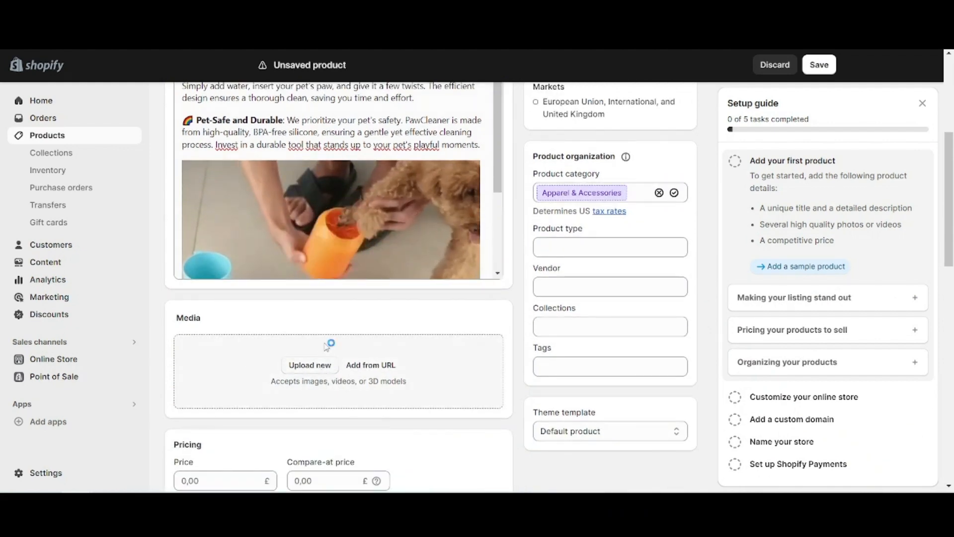
pyautogui.click(323, 371)
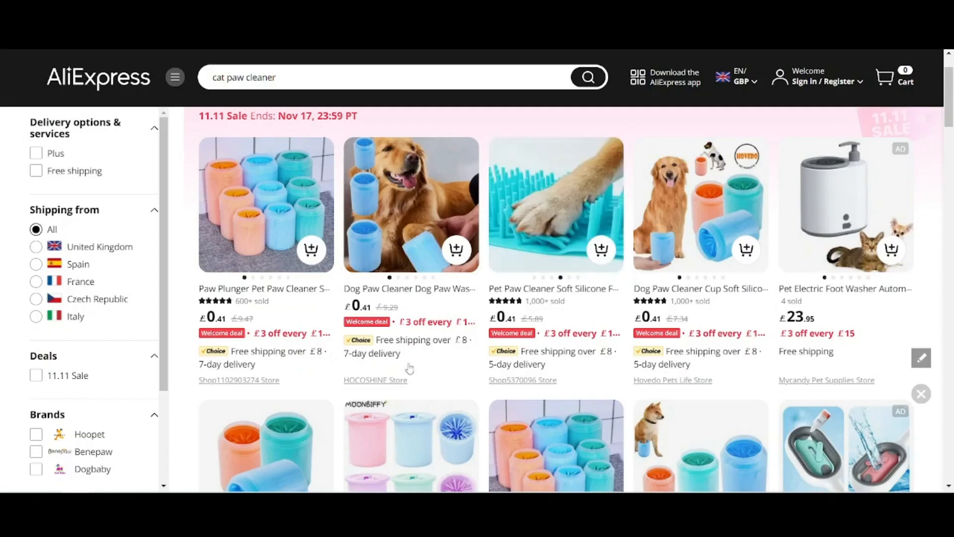
# Compare product images in AliExpress's "cat paw cleaner" listings, and return to the Shopify form to review the product description
pyautogui.scroll(-3, 634, 256)
pyautogui.scroll(2, 635, 257)
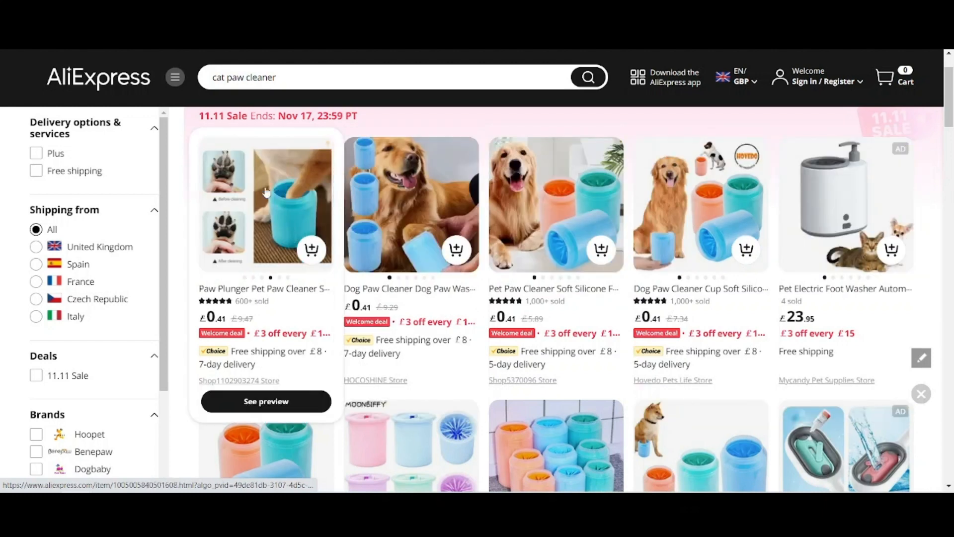
pyautogui.scroll(-2, 310, 305)
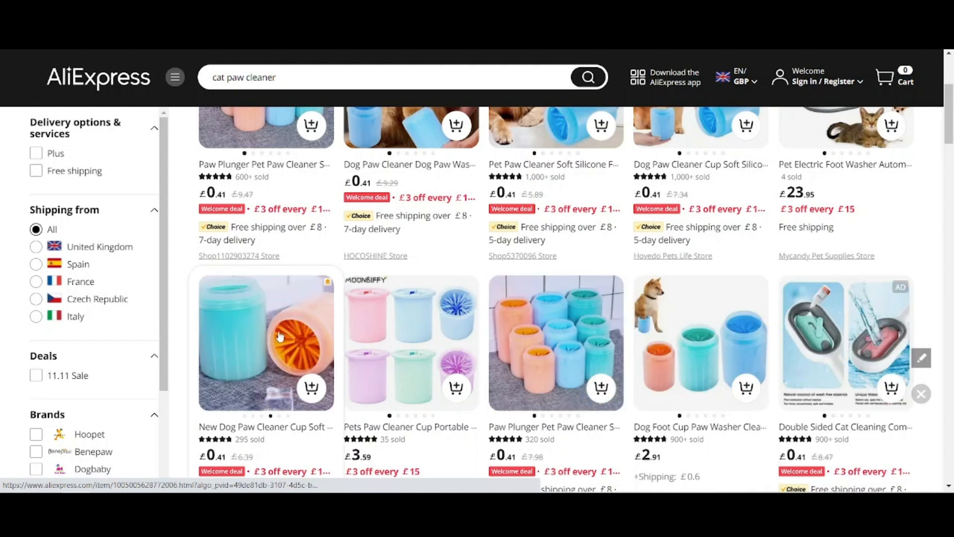
pyautogui.moveTo(293, 155)
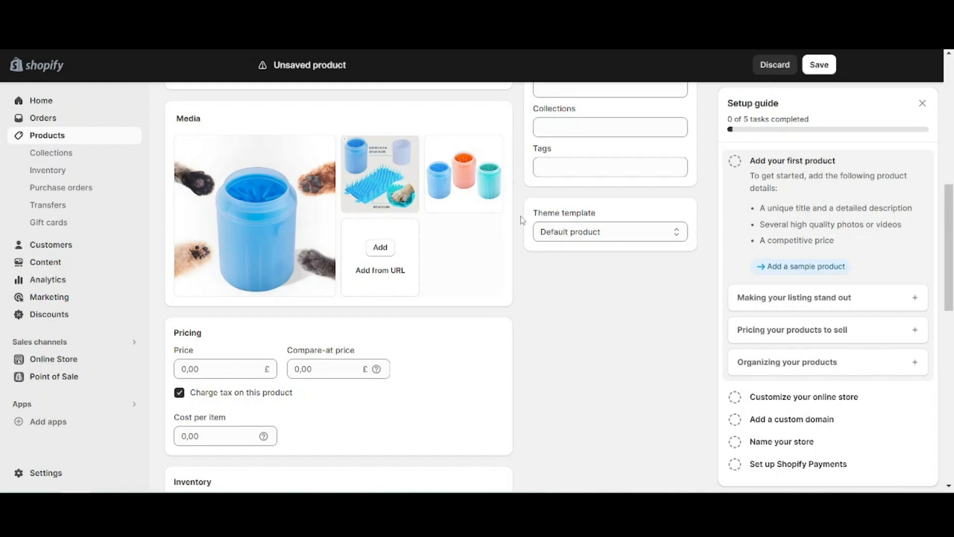
pyautogui.scroll(9, 522, 220)
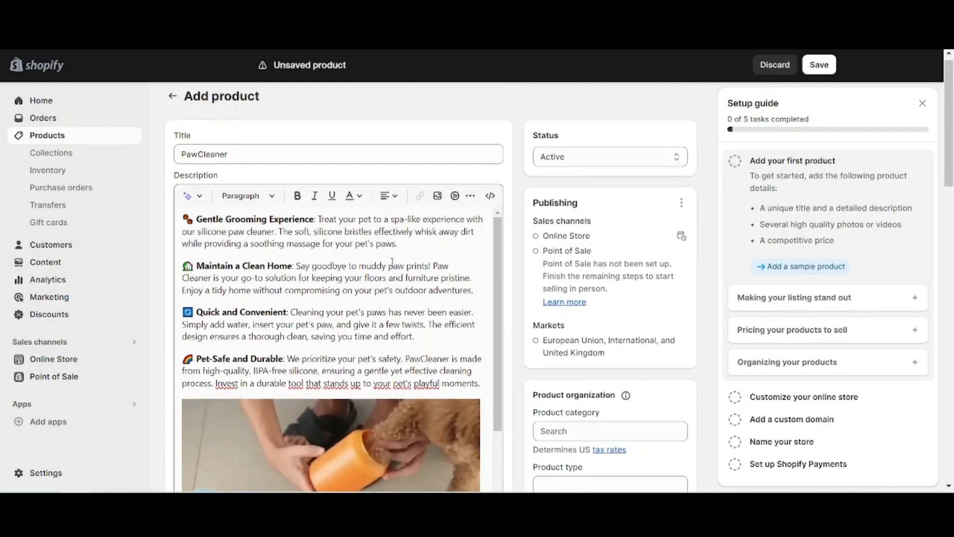
# Look over the PawCleaner description and media, and set the product's price to 19,99 £
pyautogui.scroll(-5, 392, 262)
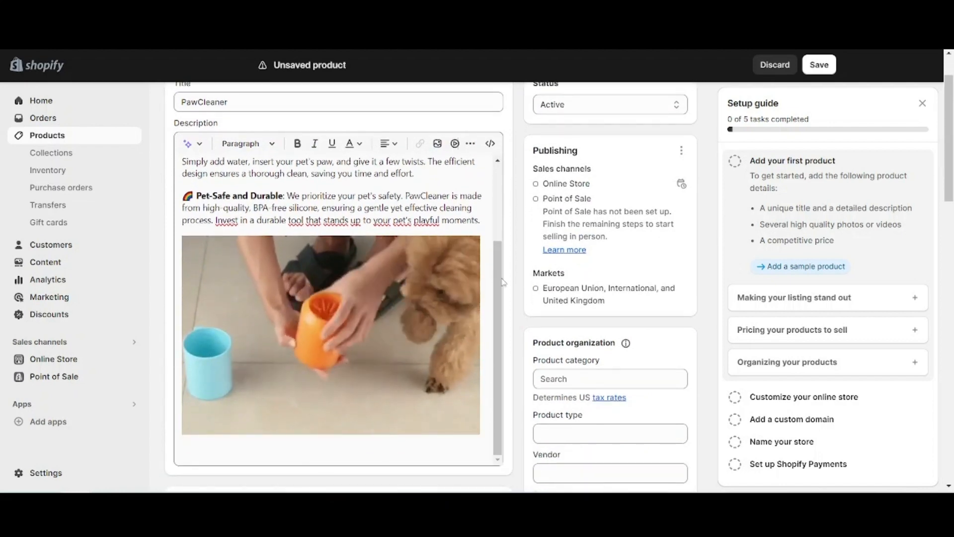
pyautogui.scroll(-5, 503, 282)
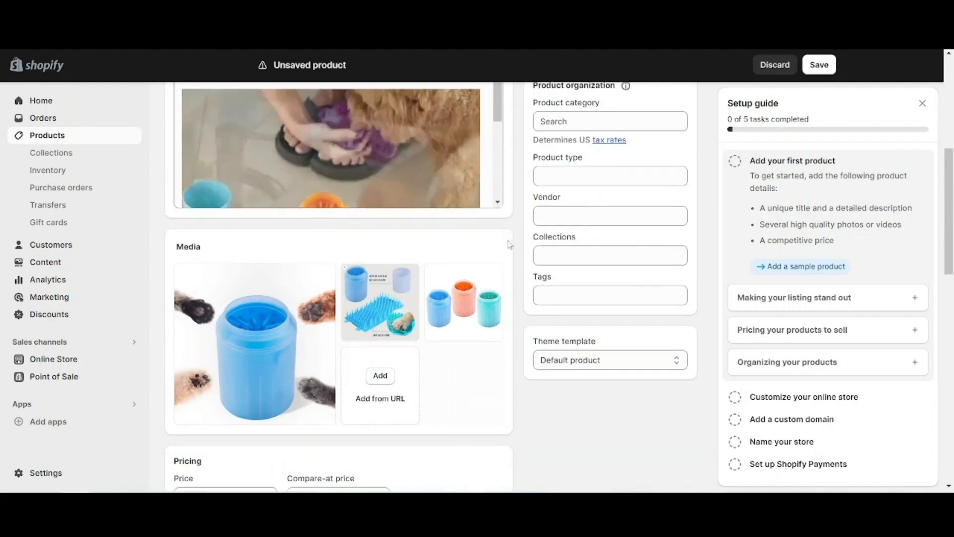
pyautogui.scroll(-3, 509, 244)
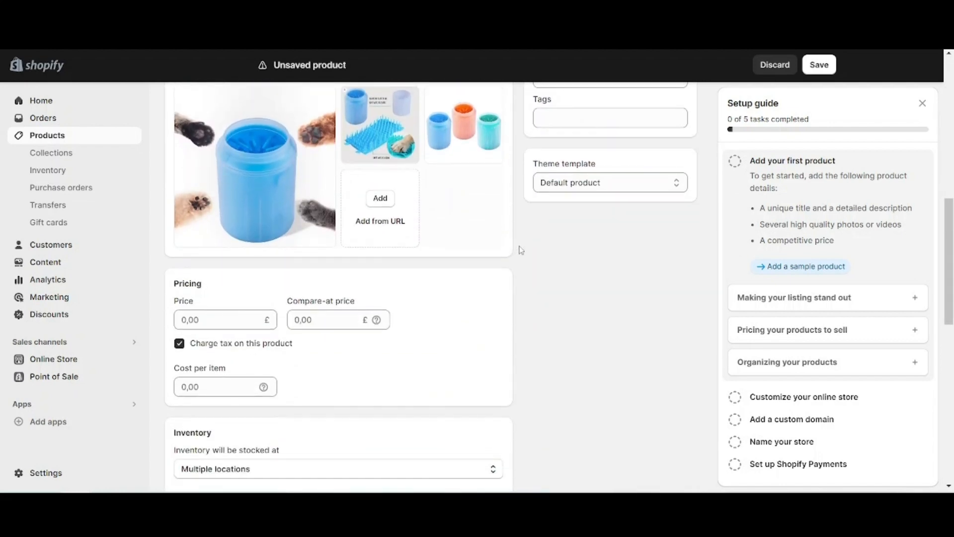
pyautogui.scroll(2, 520, 250)
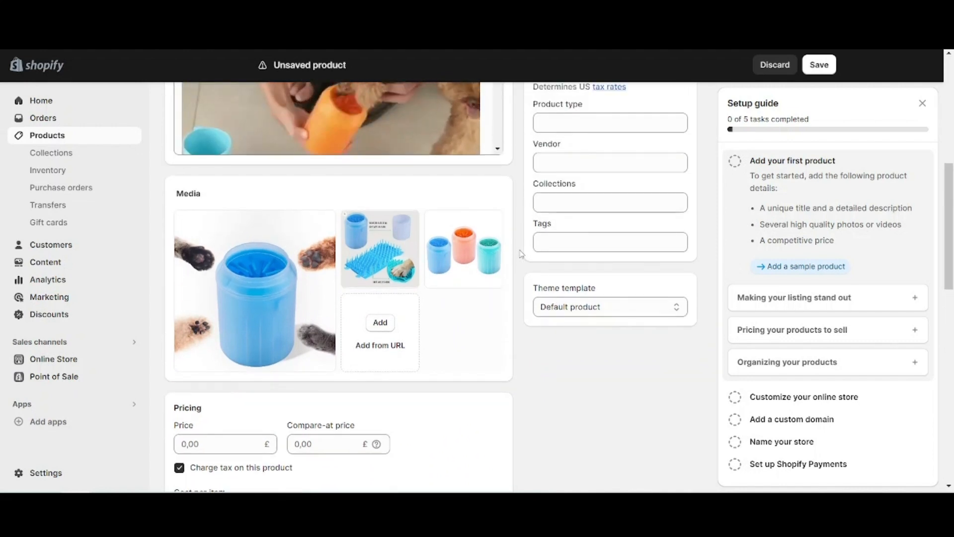
pyautogui.scroll(-1, 521, 253)
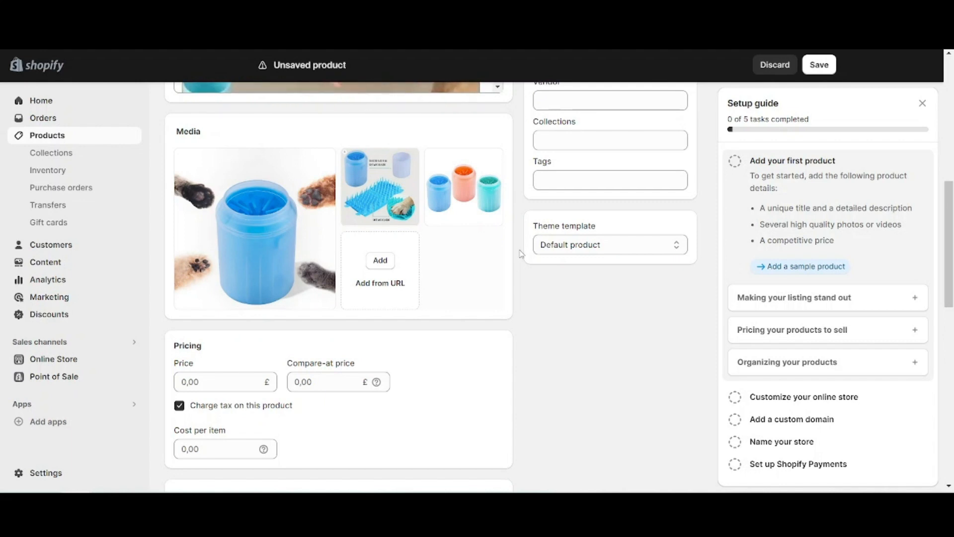
pyautogui.scroll(-1, 520, 253)
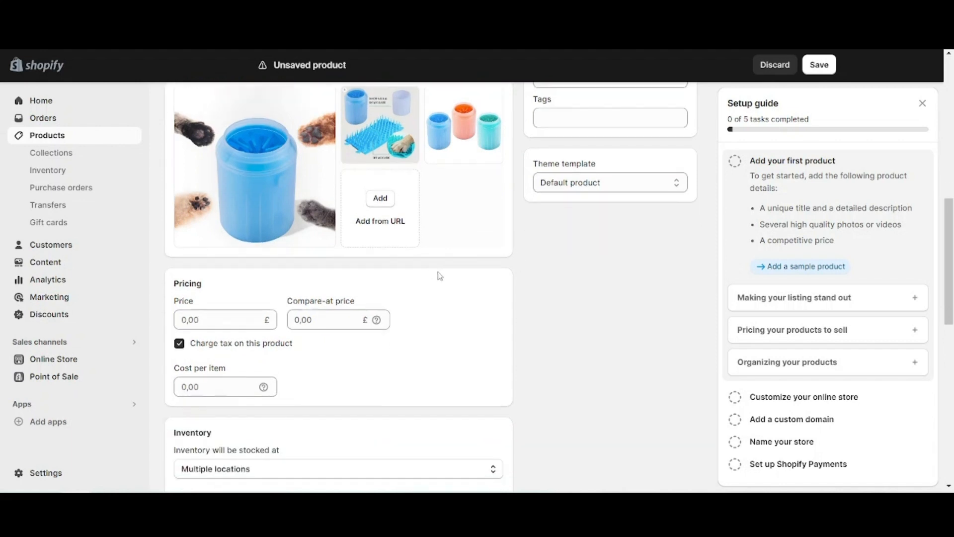
pyautogui.scroll(-2, 440, 276)
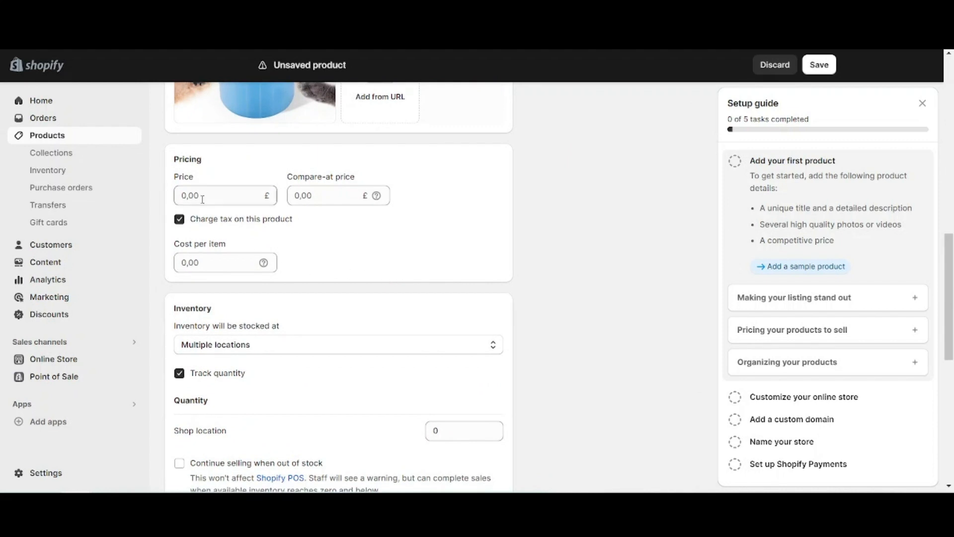
pyautogui.click(202, 199)
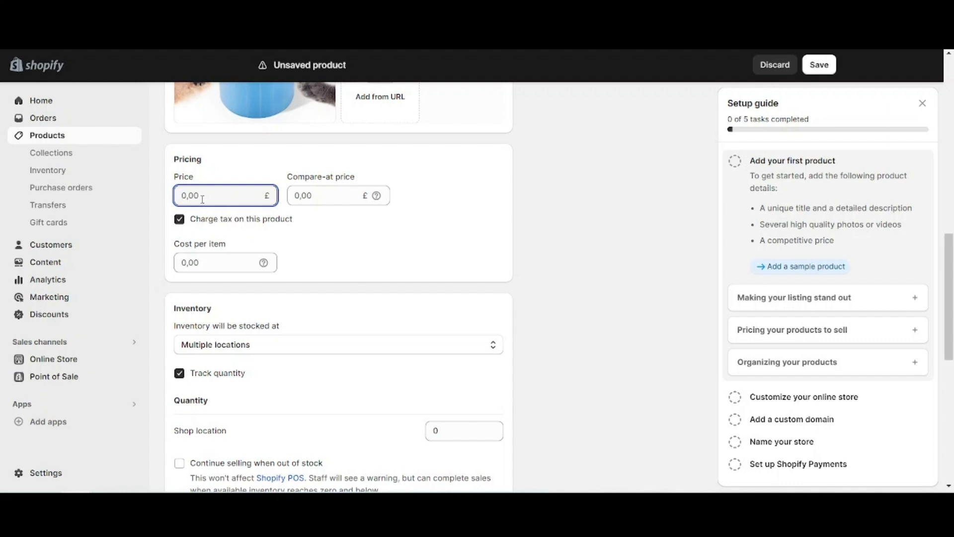
pyautogui.write('19,99')
# Set the compare-at price to 39,99 £ and turn off charging tax on this product
pyautogui.click(308, 195)
pyautogui.write('39,')
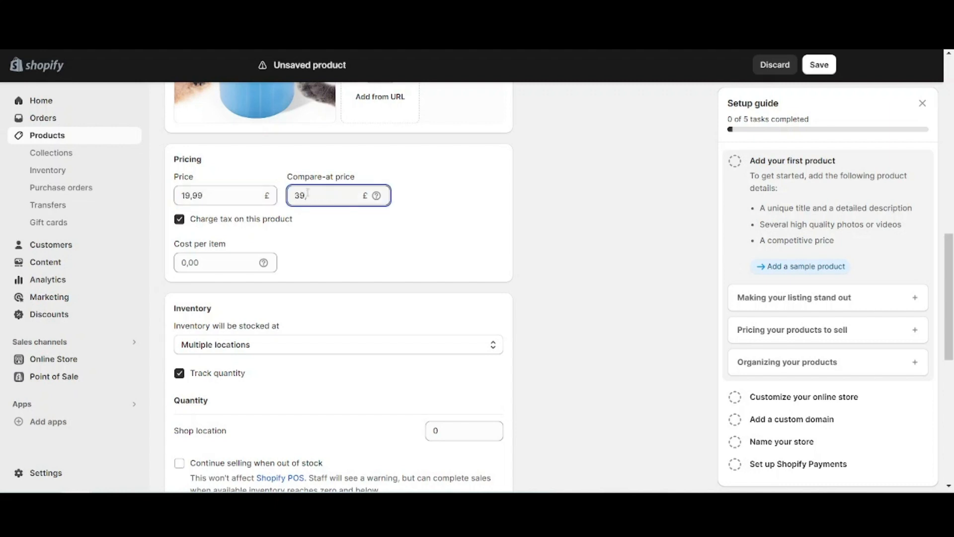
pyautogui.write('99')
pyautogui.click(330, 260)
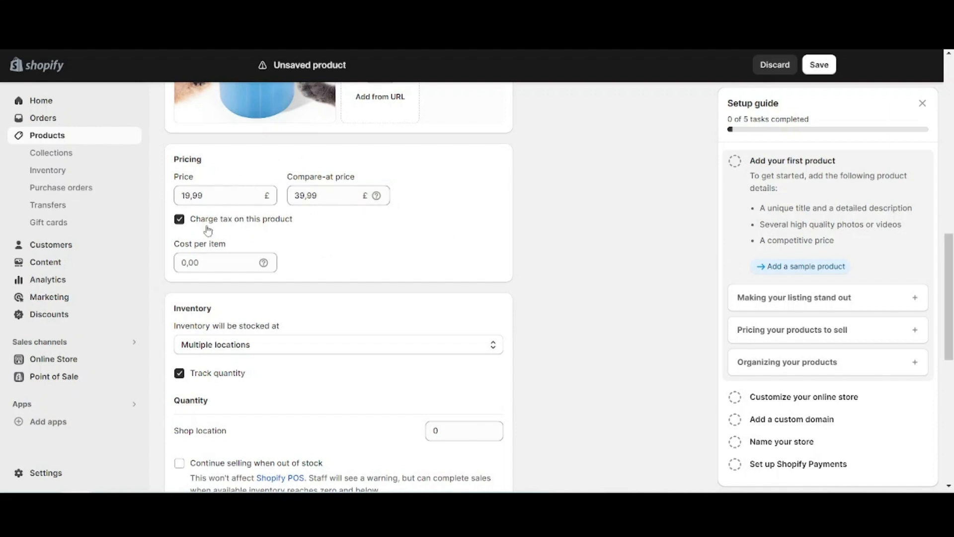
pyautogui.click(187, 219)
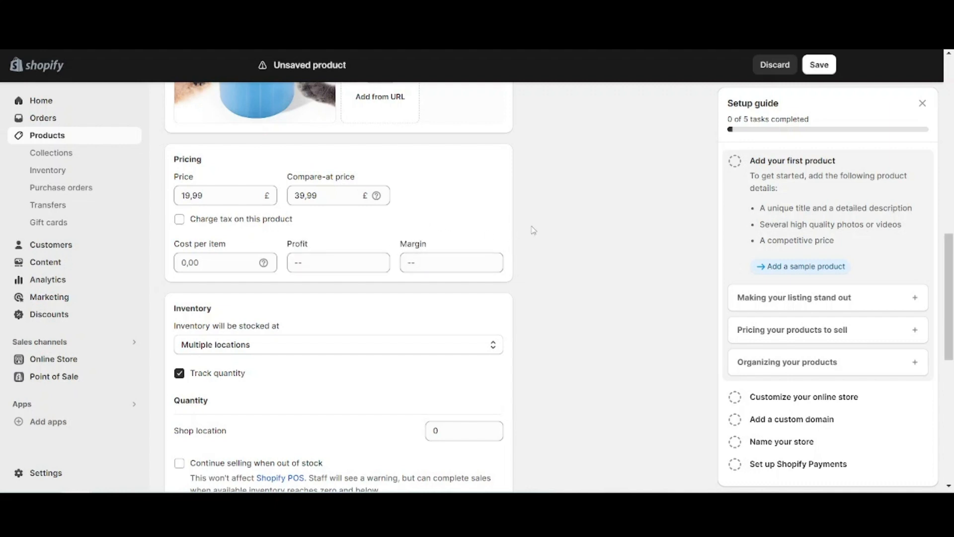
# Stock the product's inventory at dsers-fulfillment-service and turn off quantity tracking
pyautogui.scroll(-3, 533, 229)
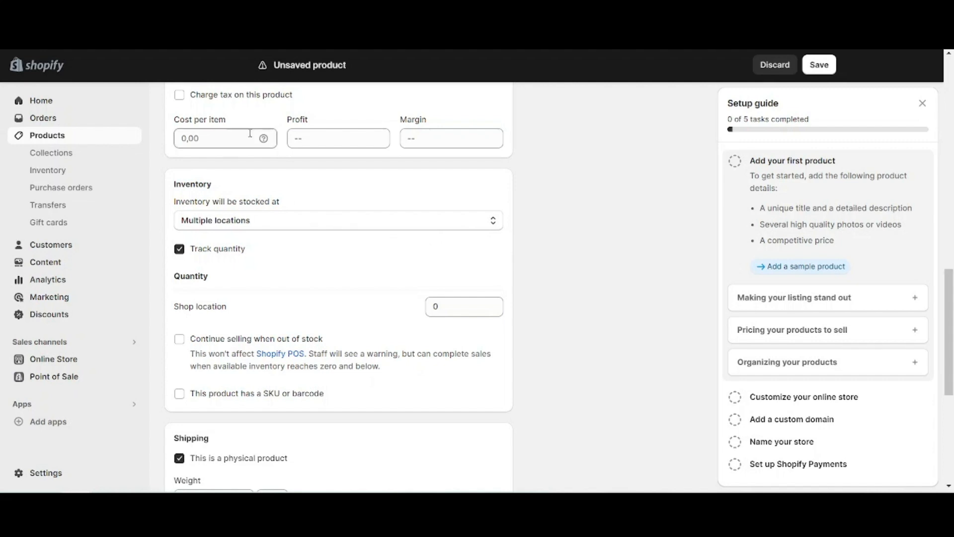
pyautogui.click(220, 225)
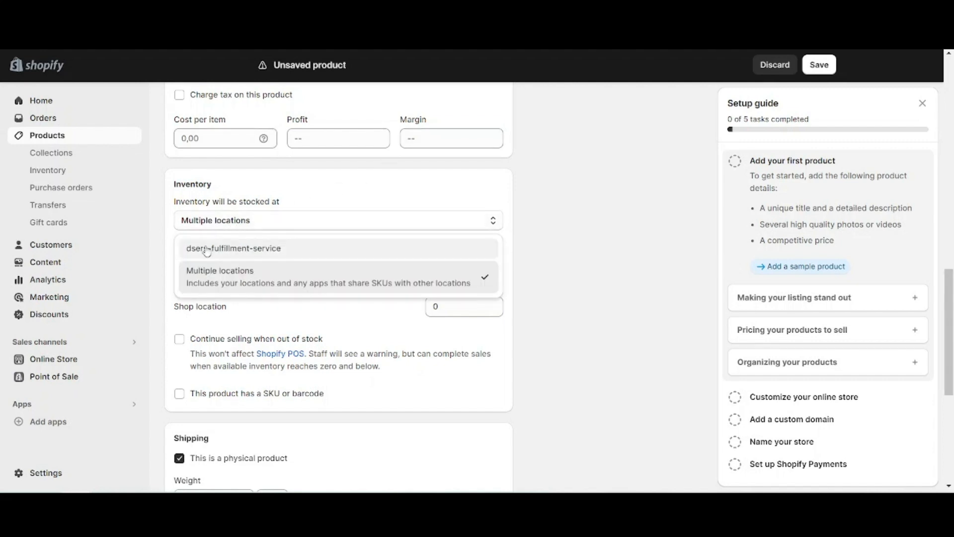
pyautogui.click(207, 249)
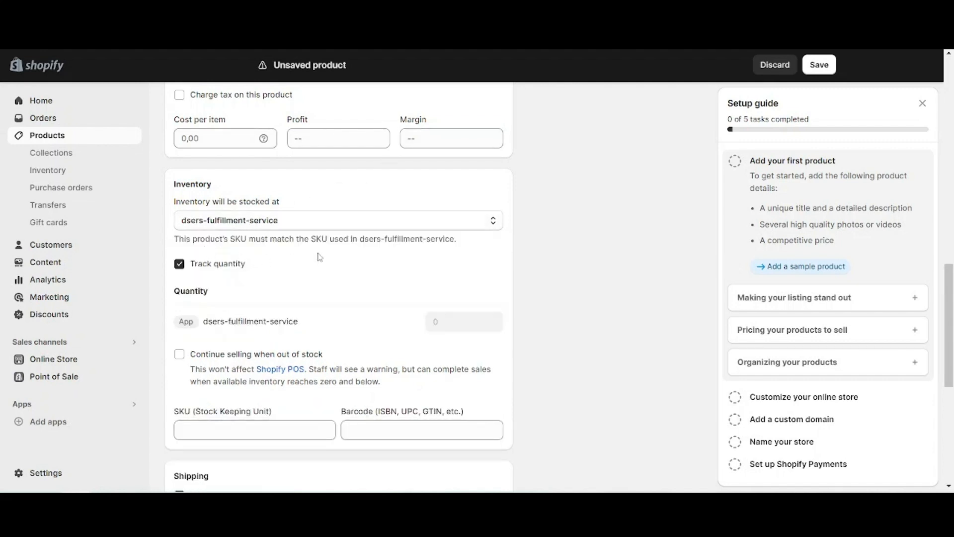
pyautogui.click(200, 263)
# Enter bu100 as the product's SKU (Stock Keeping Unit)
pyautogui.scroll(-3, 363, 248)
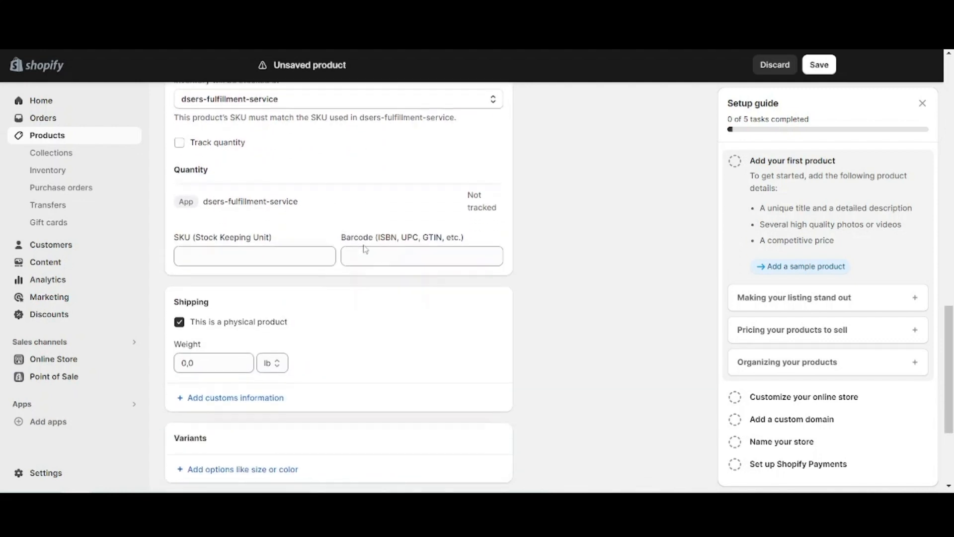
pyautogui.click(251, 252)
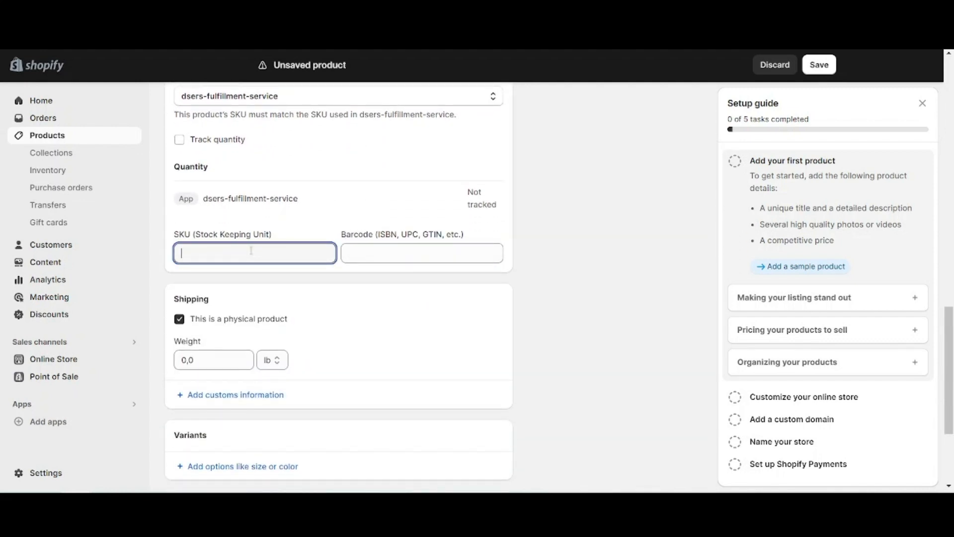
pyautogui.write('bu100')
# Add a variant option to the product and choose Color as its option name
pyautogui.scroll(-3, 433, 318)
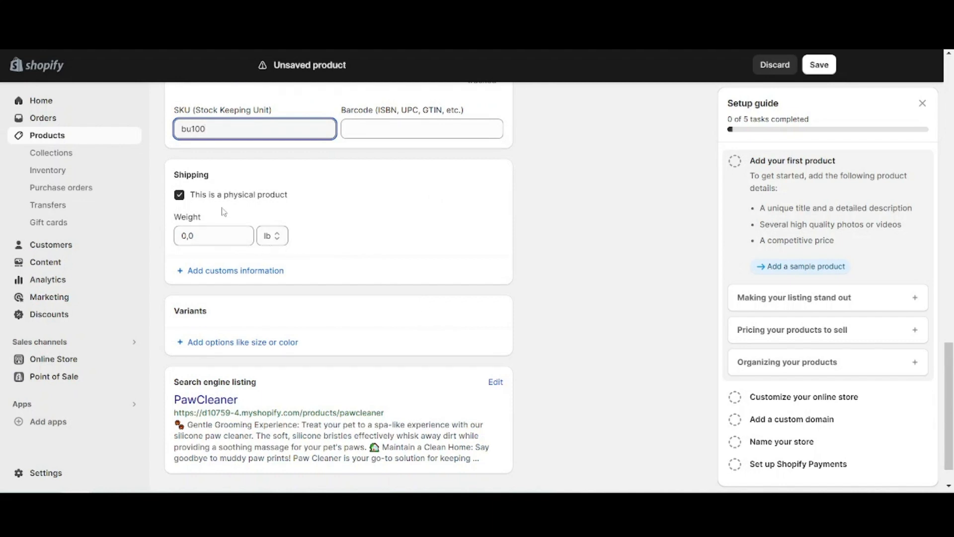
pyautogui.scroll(-1, 223, 211)
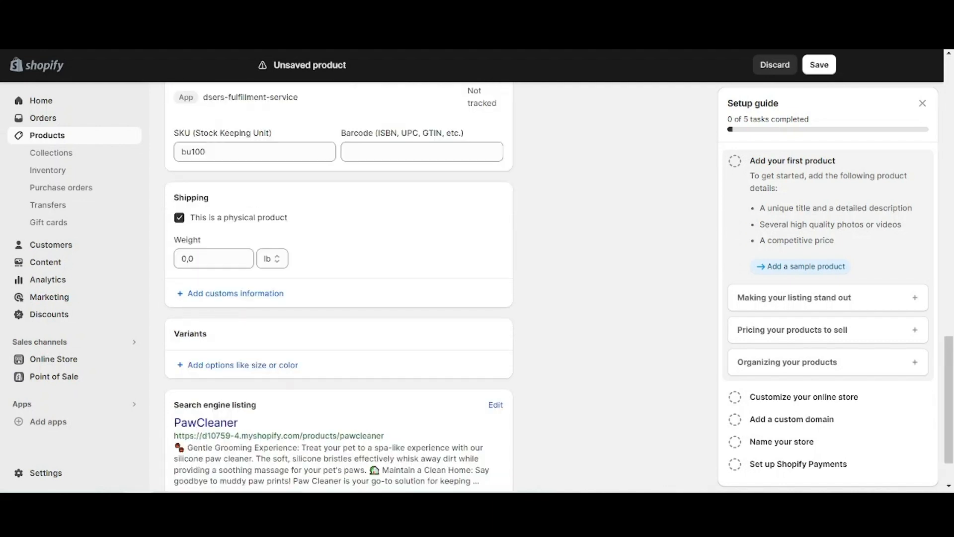
pyautogui.click(221, 367)
pyautogui.scroll(-3, 318, 322)
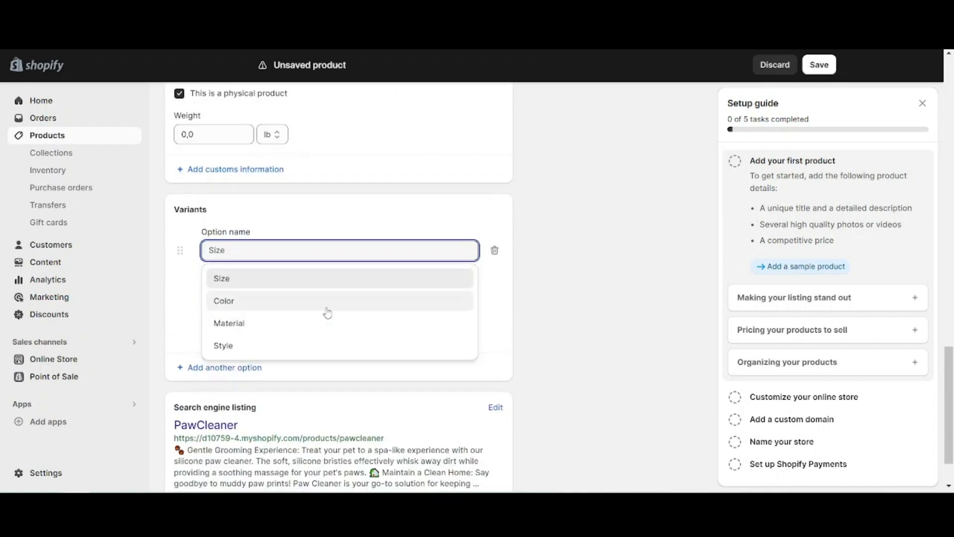
pyautogui.click(227, 300)
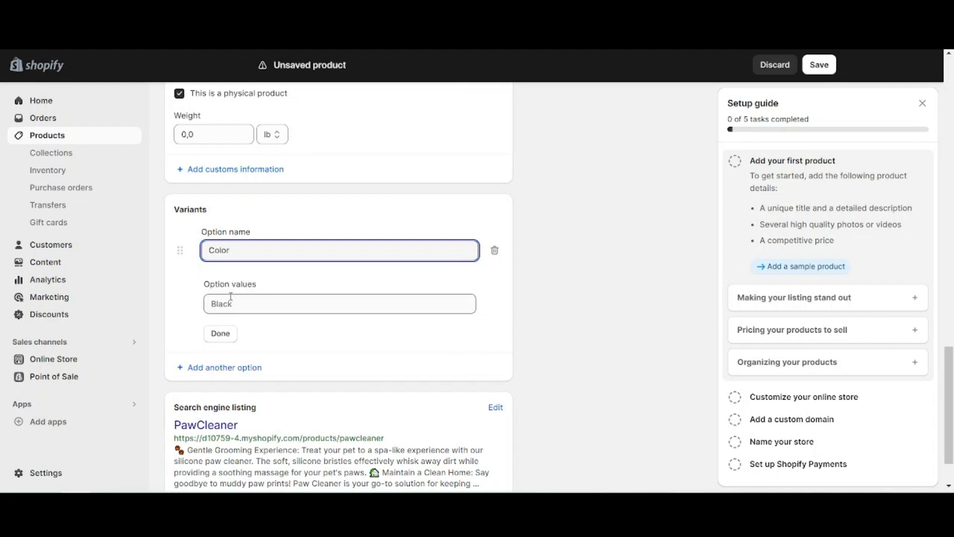
# Enter Blue, Orange and Green as values of the Color option and finish the option
pyautogui.click(231, 298)
pyautogui.write('Blue')
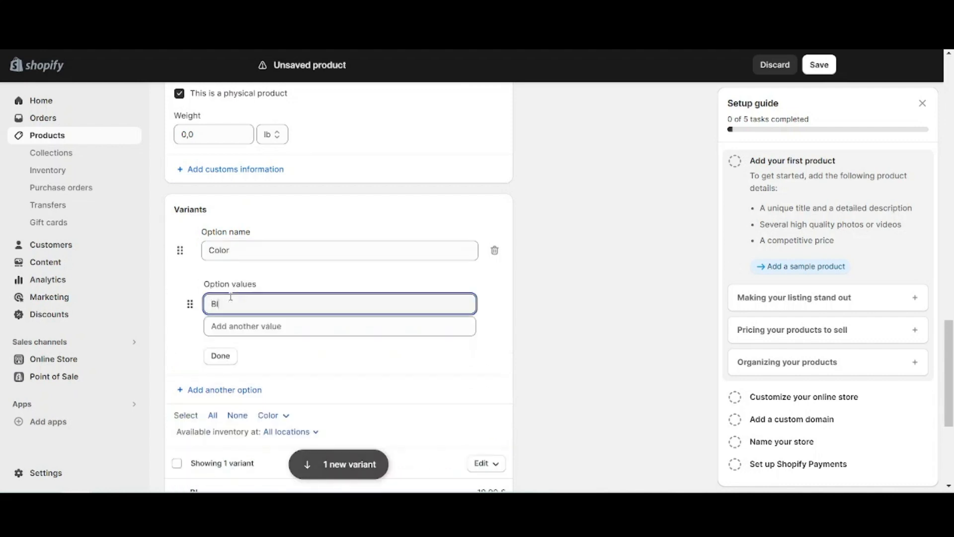
pyautogui.click(235, 325)
pyautogui.write('Orange')
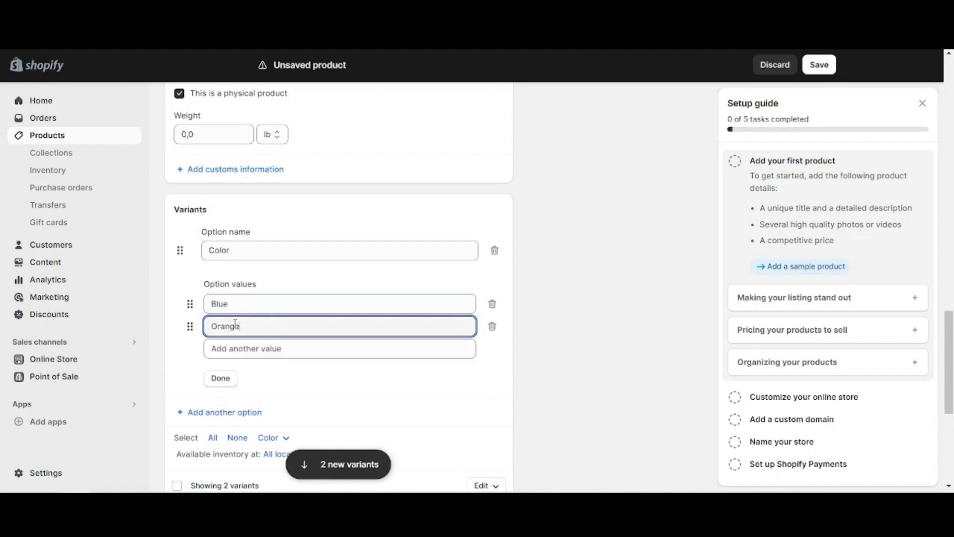
pyautogui.press('Tab')
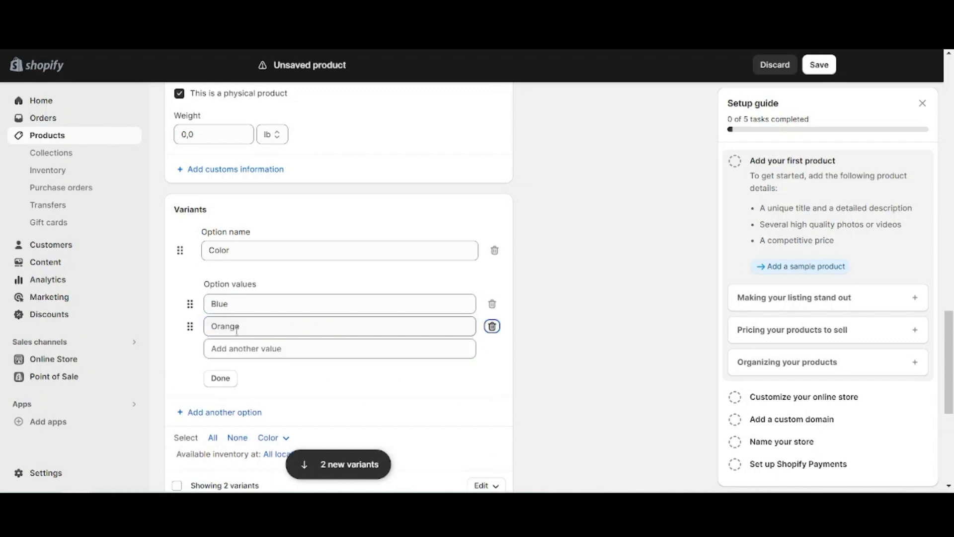
pyautogui.click(237, 344)
pyautogui.write('Green')
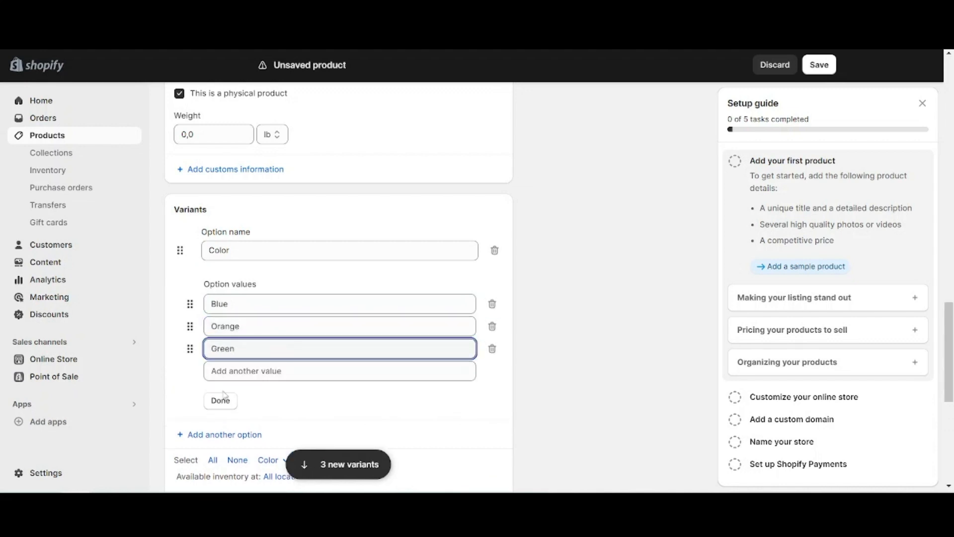
pyautogui.click(222, 399)
# Open the search engine listing for editing and check its page title, meta description and URL handle
pyautogui.scroll(-5, 575, 315)
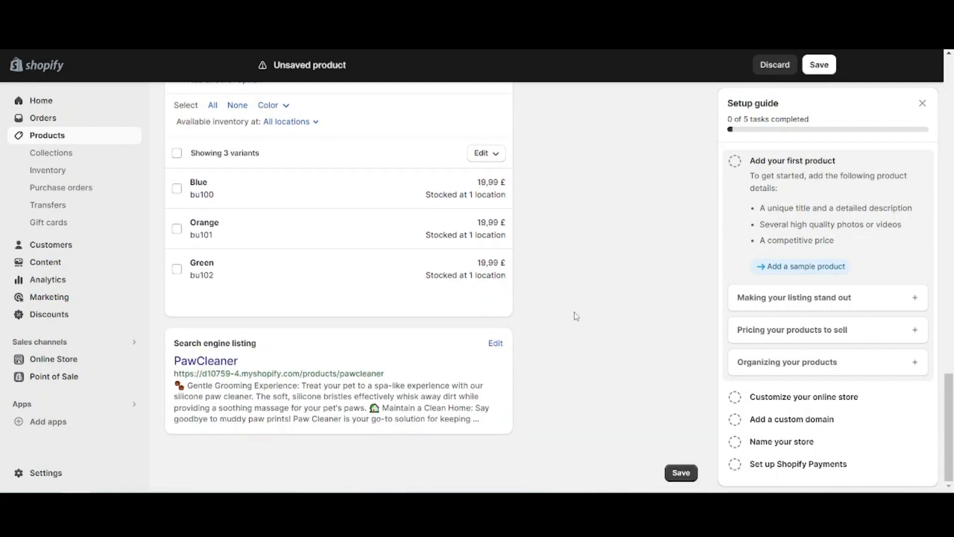
pyautogui.click(495, 343)
pyautogui.scroll(-4, 551, 364)
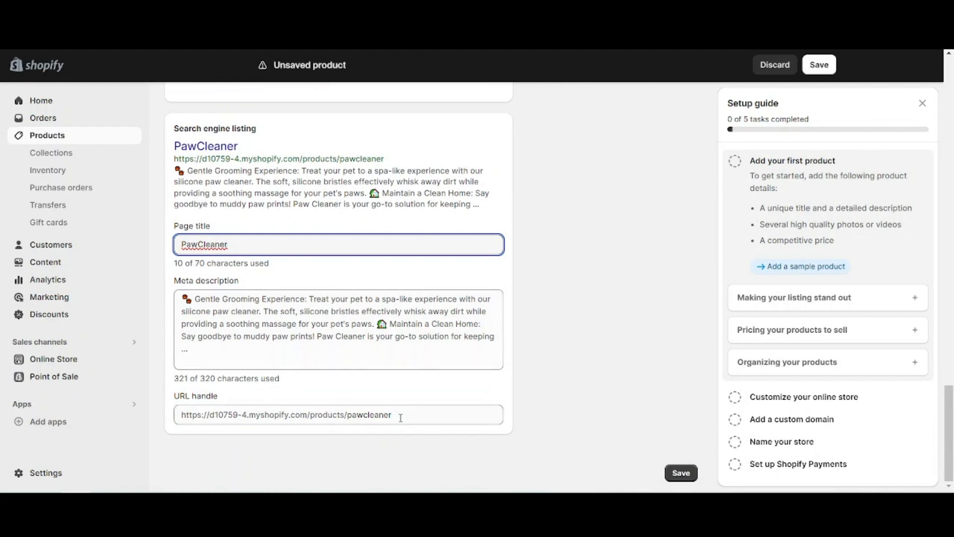
pyautogui.moveTo(400, 417); pyautogui.dragTo(251, 417)
pyautogui.click(167, 424)
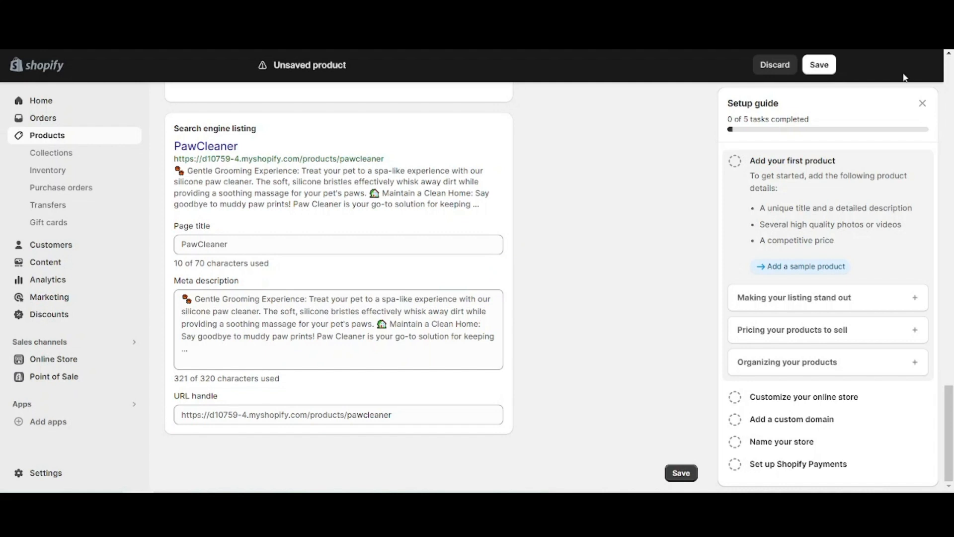
# Return to the product's Status setting and choose Active
pyautogui.moveTo(949, 398); pyautogui.dragTo(947, 70)
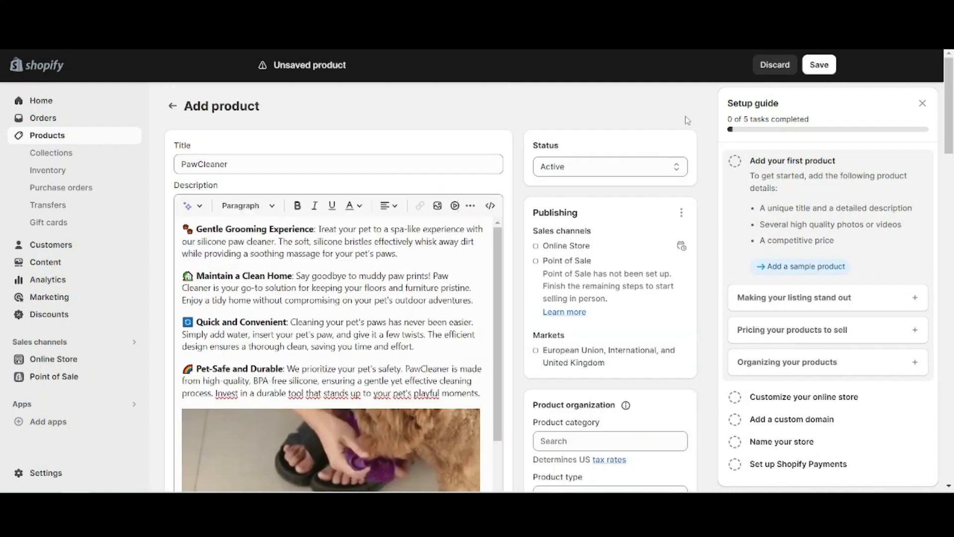
pyautogui.click(587, 168)
pyautogui.click(571, 181)
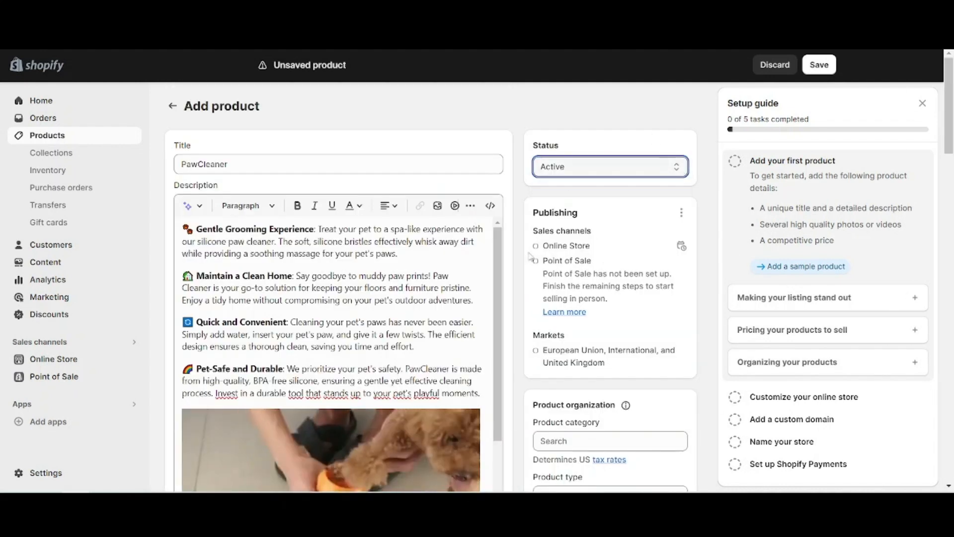
# Add the product to the Home page collection and save the PawCleaner product
pyautogui.scroll(-5, 592, 341)
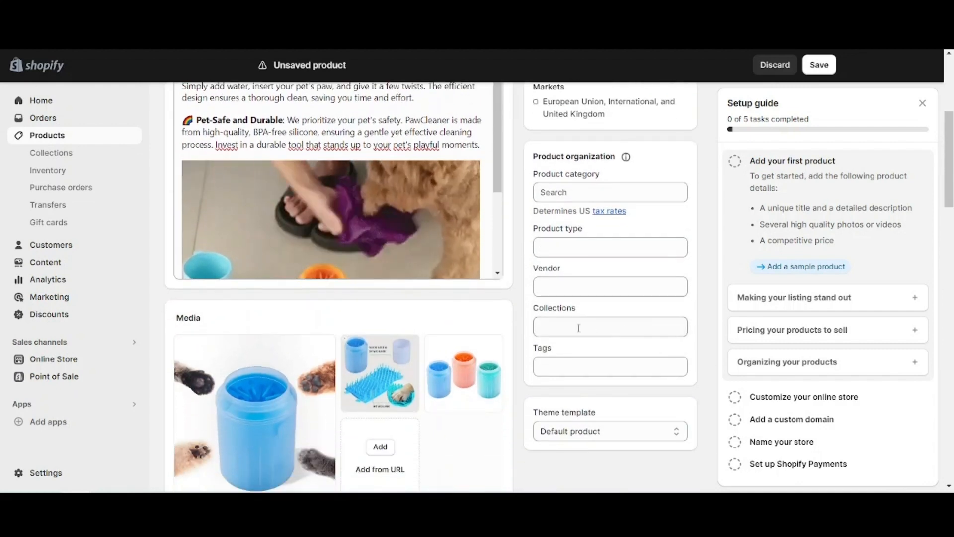
pyautogui.click(630, 328)
pyautogui.click(563, 358)
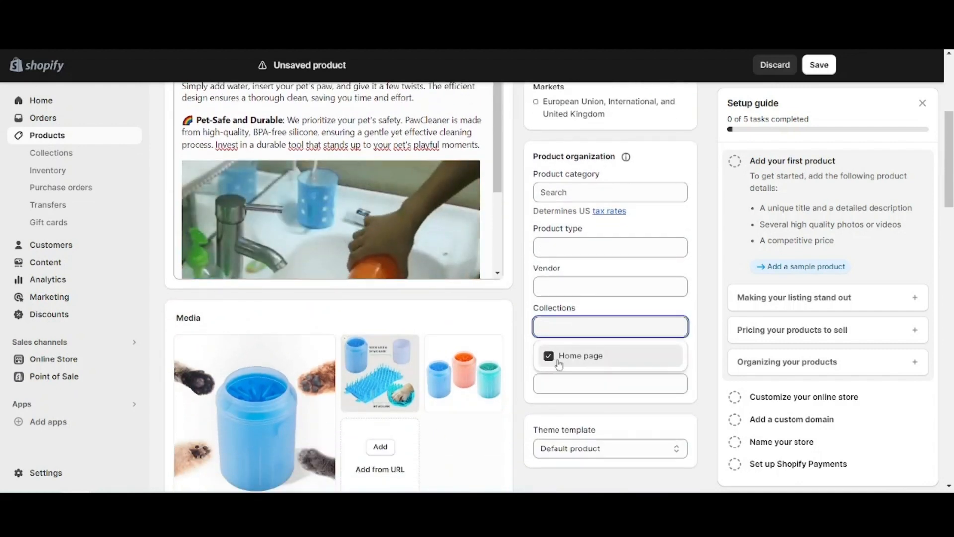
pyautogui.click(698, 292)
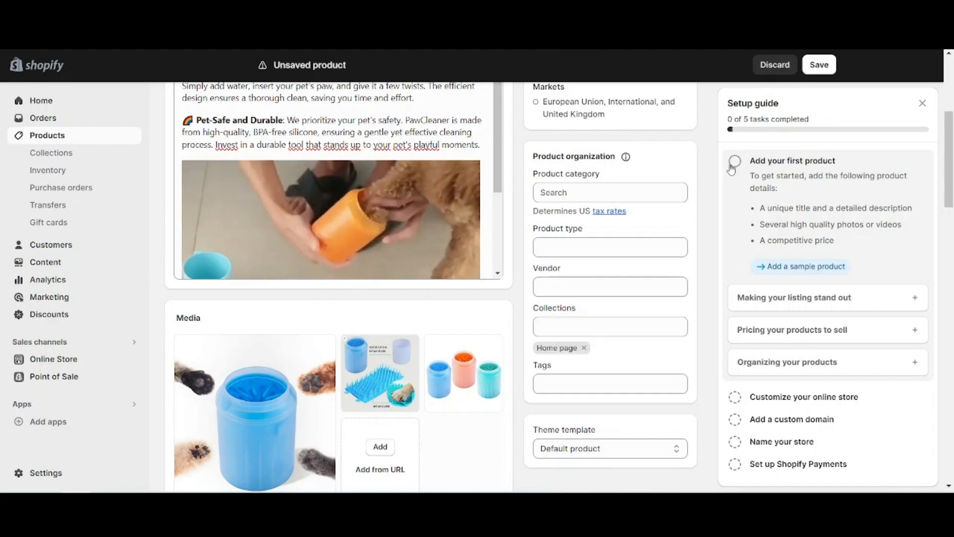
pyautogui.scroll(3, 790, 96)
pyautogui.click(818, 65)
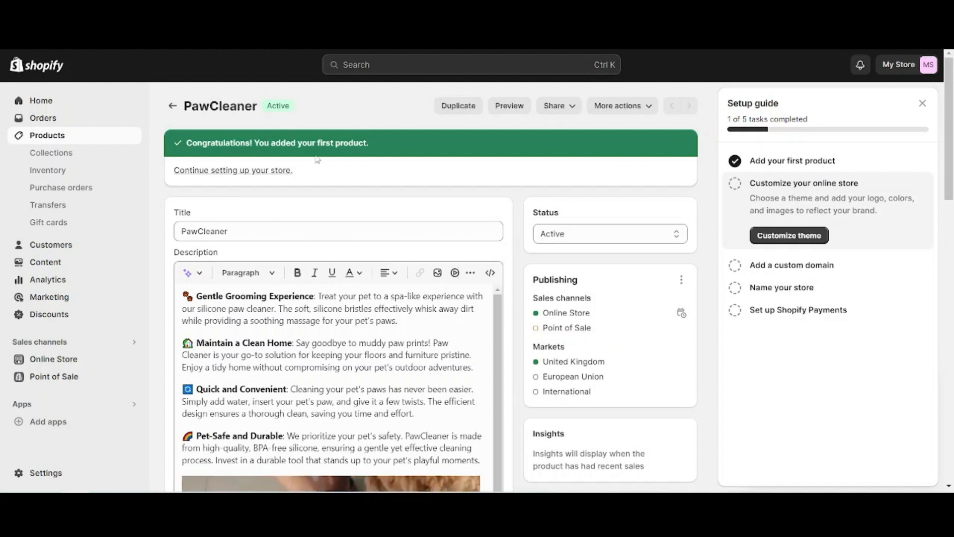
# Search the Shopify admin for "dsers" and switch to the DSers app
pyautogui.click(382, 65)
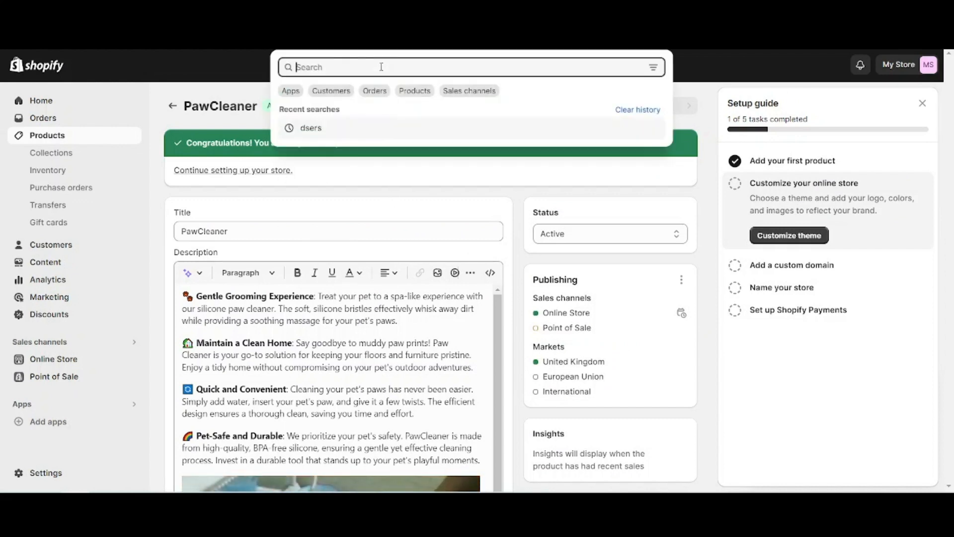
pyautogui.write('dsers')
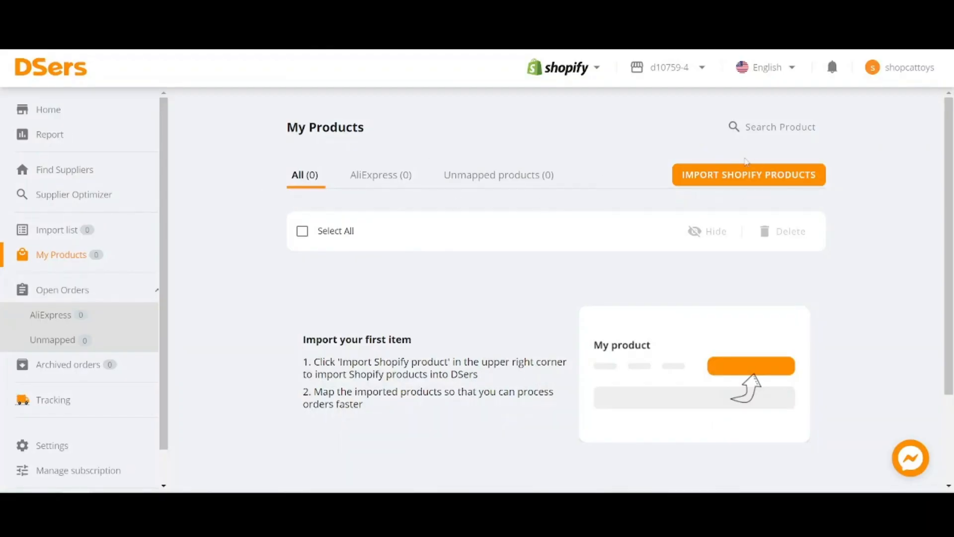
# Import the PawCleaner product from the Shopify store into My Products
pyautogui.click(749, 174)
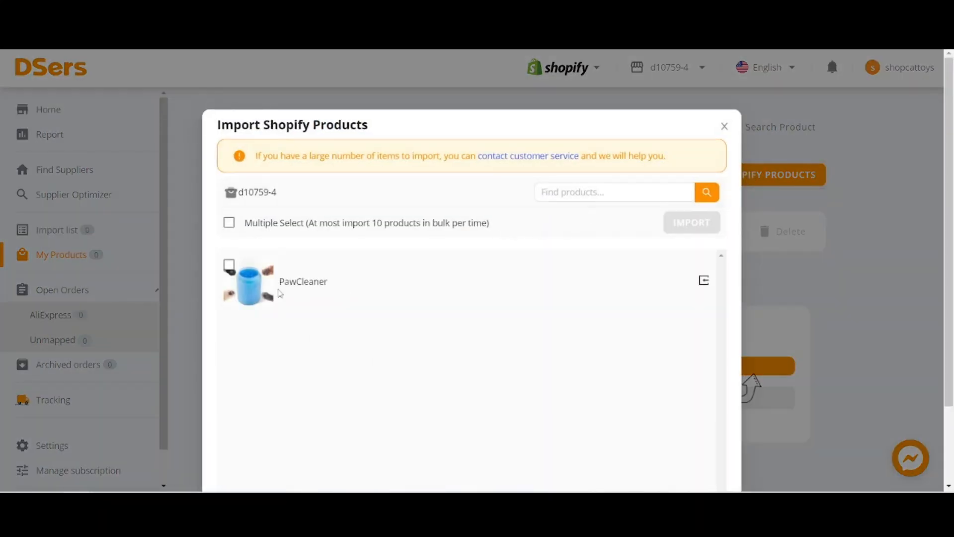
pyautogui.click(229, 264)
pyautogui.scroll(-2, 693, 283)
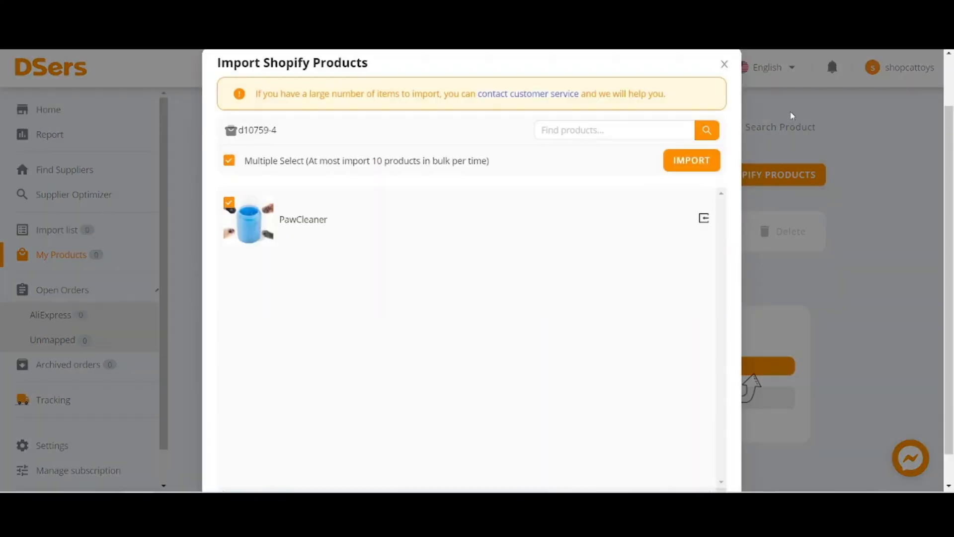
pyautogui.click(669, 162)
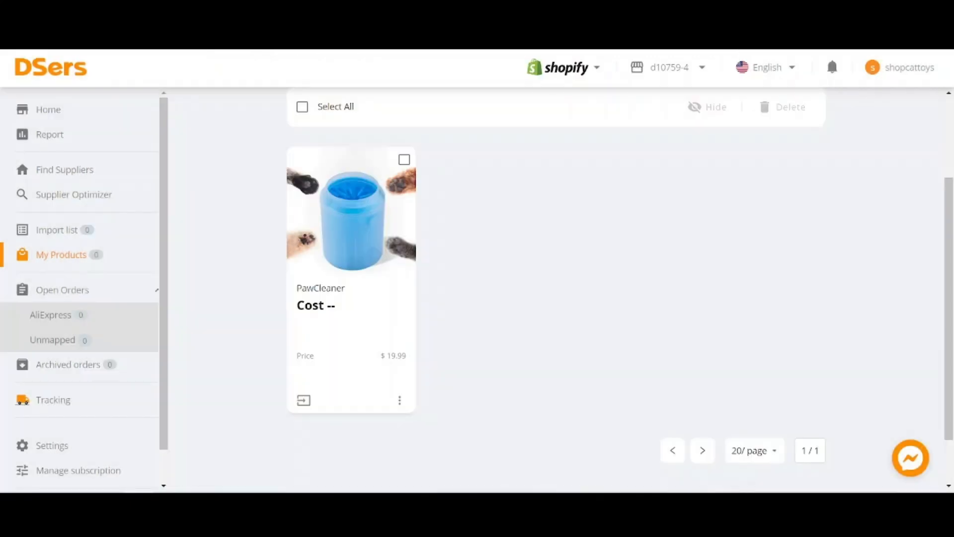
# Open PawCleaner's supplier mapping and add the AliExpress New Dog Paw Cleaner Cup as supplier by its copied product link
pyautogui.click(392, 272)
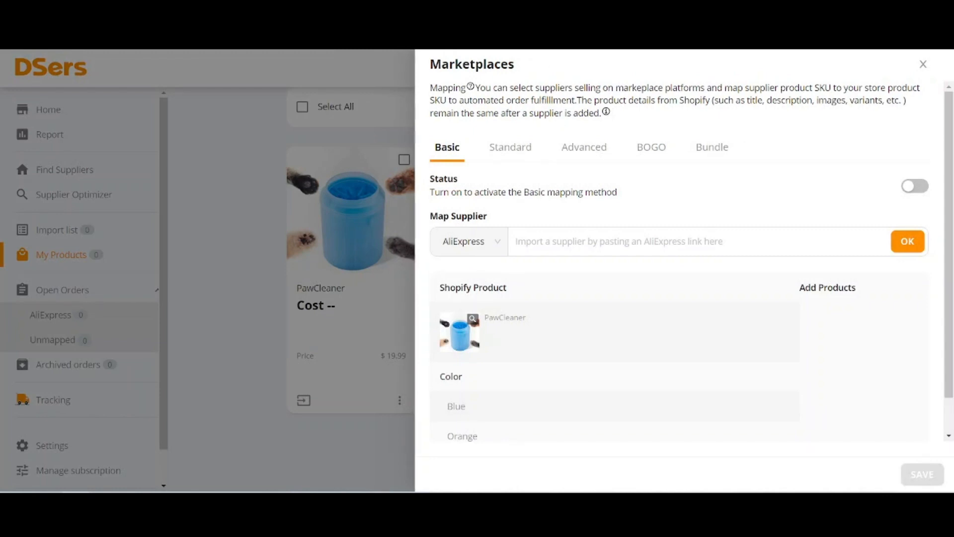
pyautogui.scroll(-1, 685, 261)
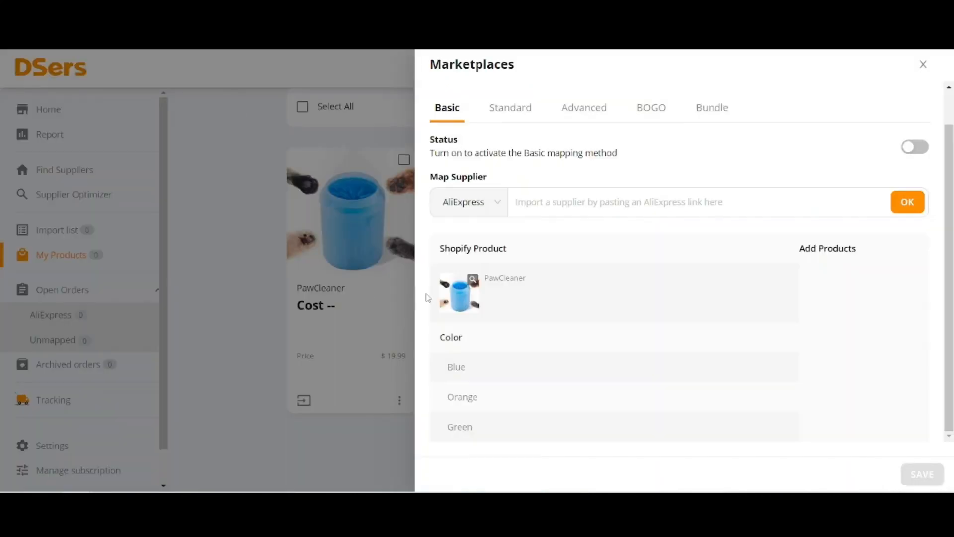
pyautogui.click(544, 194)
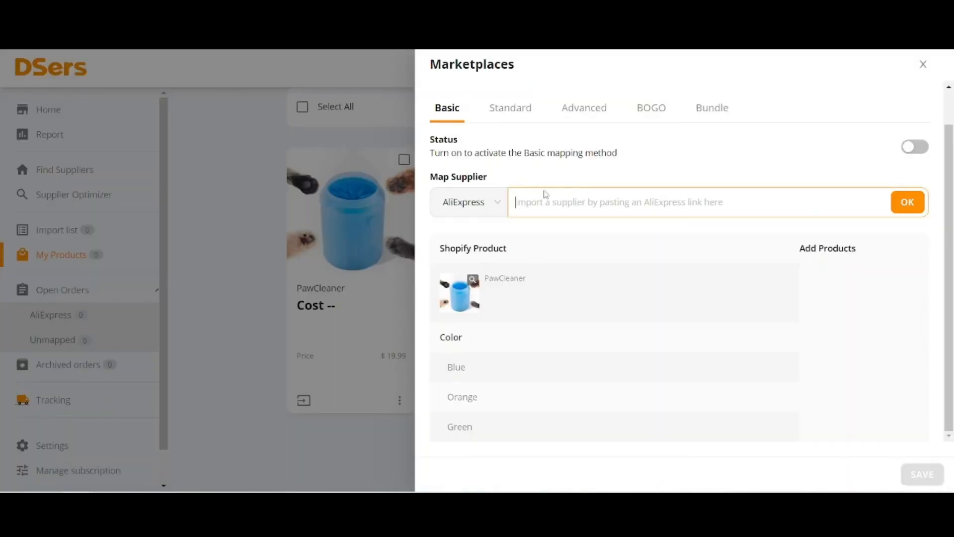
pyautogui.hotkey('ctrl', 'v')
pyautogui.click(907, 202)
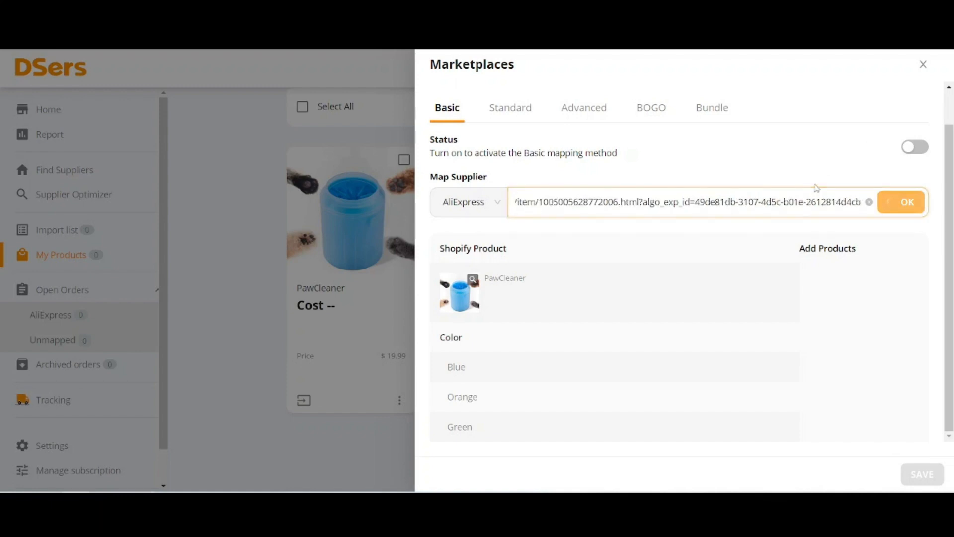
pyautogui.scroll(1, 679, 262)
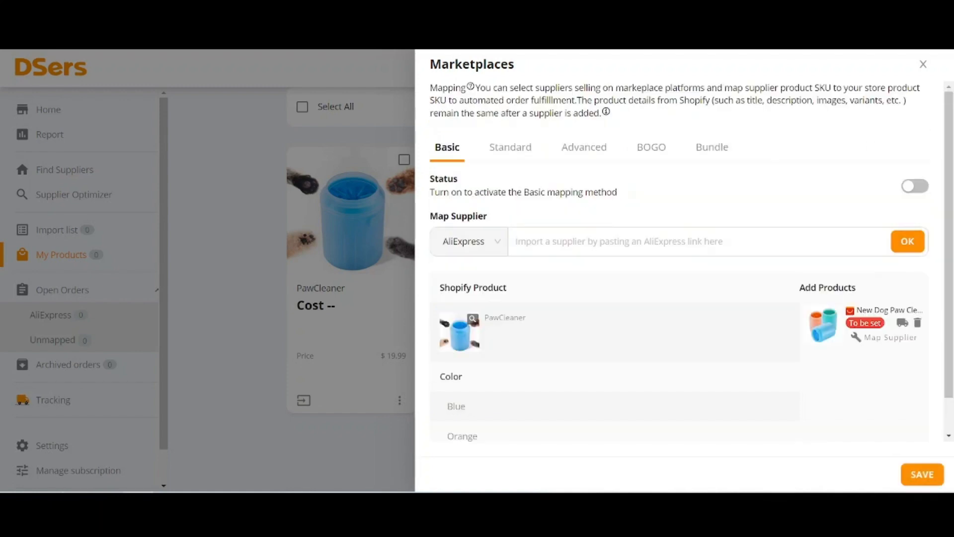
# Activate Standard mapping and map PawCleaner's Blue variant to the supplier's Blue color in size S 5.5x7.2x9.3cm
pyautogui.click(517, 158)
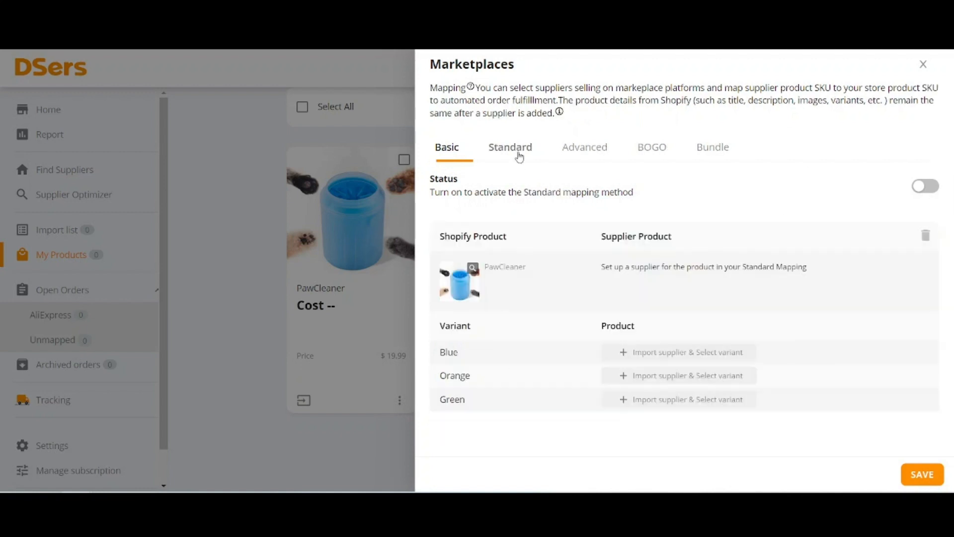
pyautogui.click(931, 191)
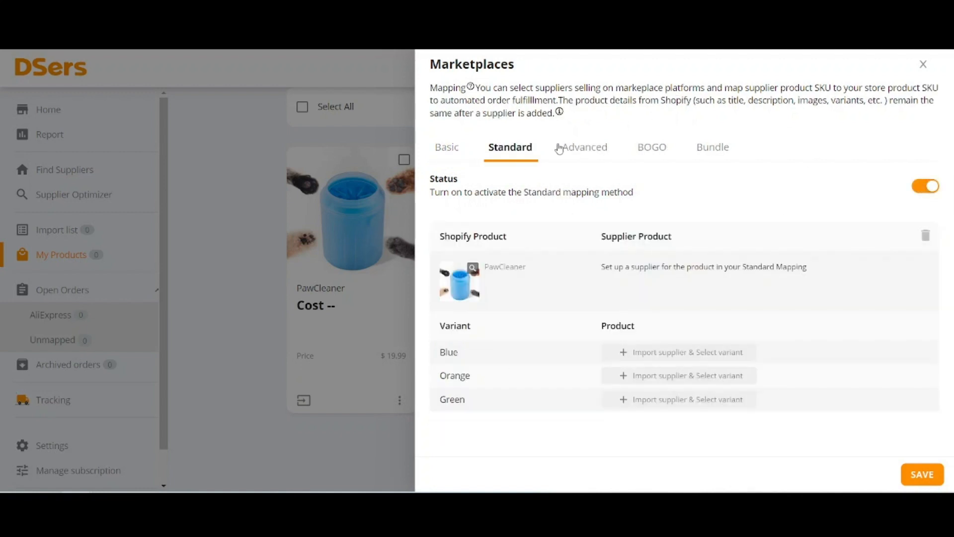
pyautogui.click(650, 376)
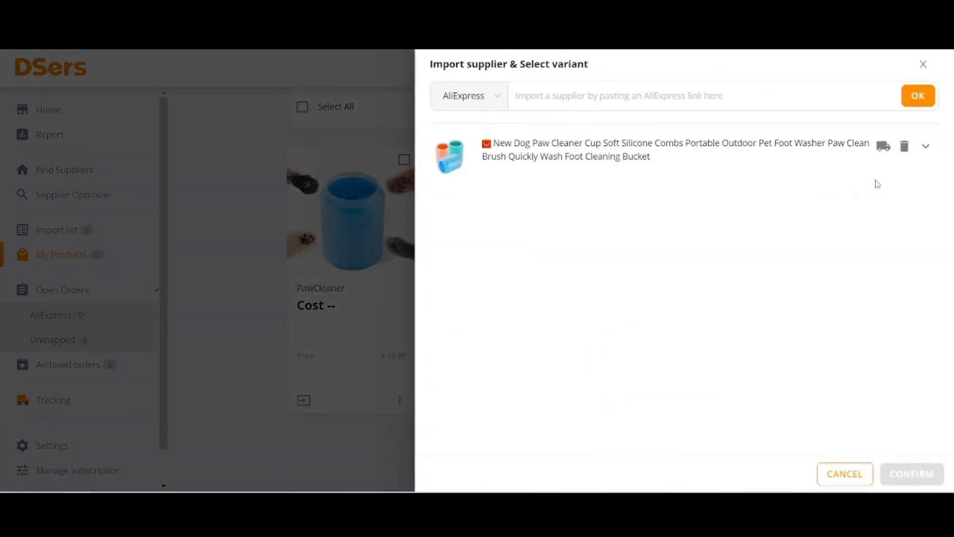
pyautogui.click(925, 146)
pyautogui.click(573, 206)
pyautogui.click(572, 244)
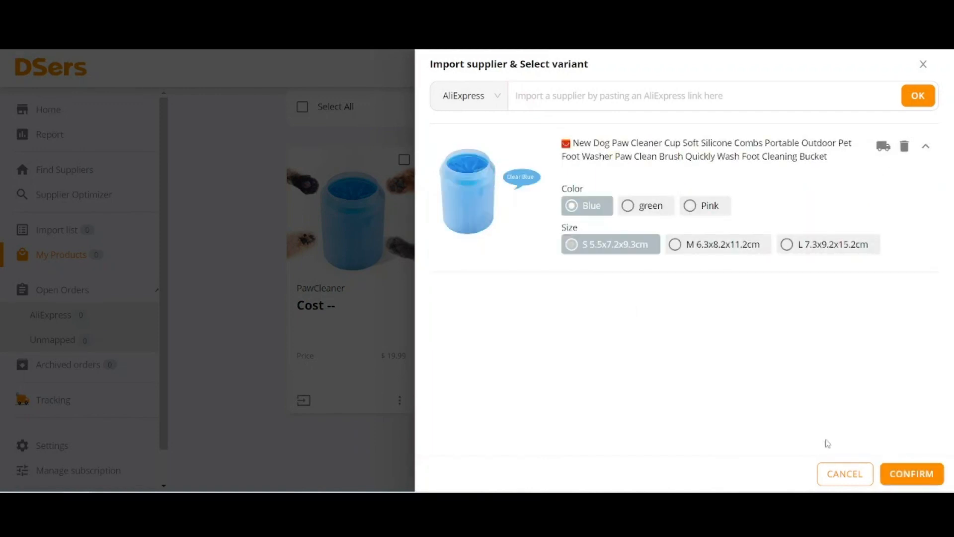
pyautogui.click(930, 485)
# Map the Green variant to the supplier's green color in size S 5.5x7.2x9.3cm, save the mapping and close it
pyautogui.click(698, 401)
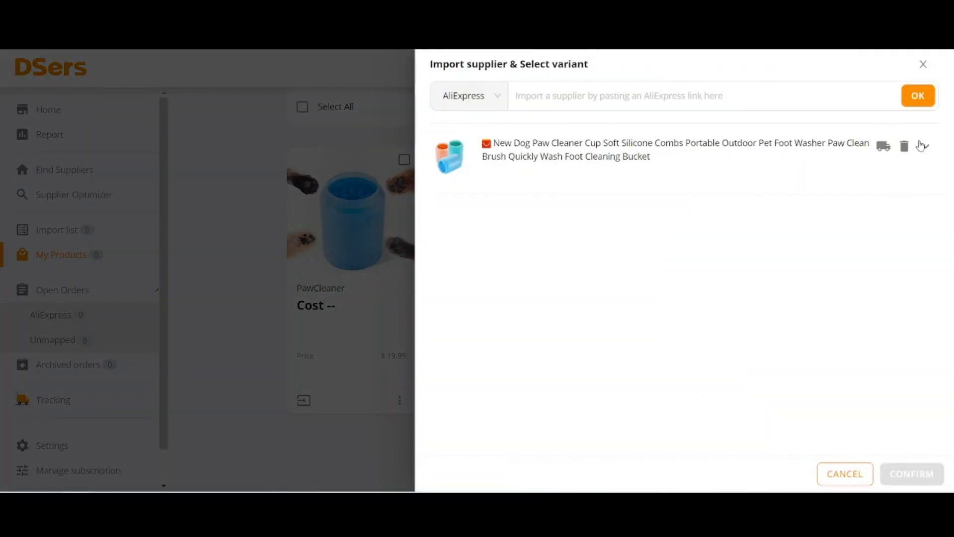
pyautogui.click(924, 145)
pyautogui.click(627, 205)
pyautogui.click(571, 244)
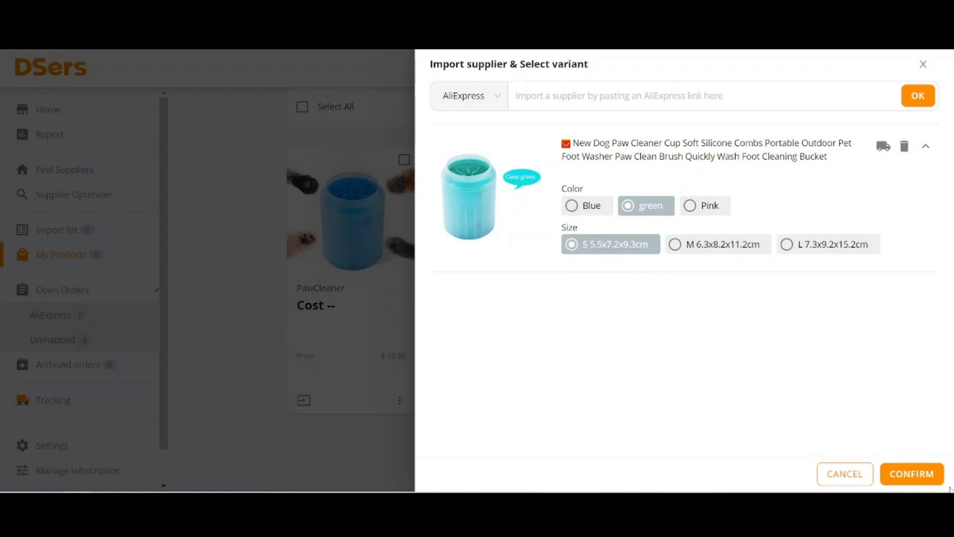
pyautogui.click(909, 473)
pyautogui.click(921, 474)
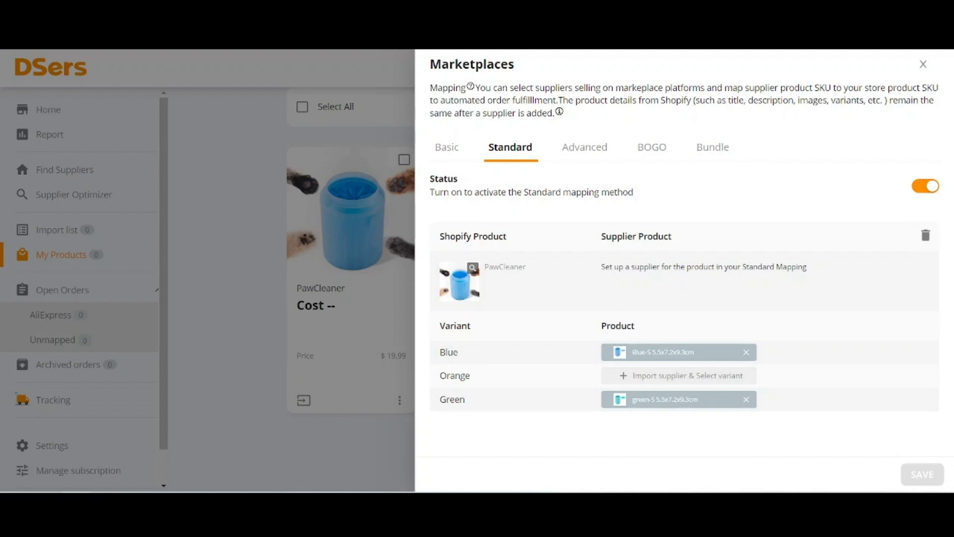
pyautogui.click(323, 171)
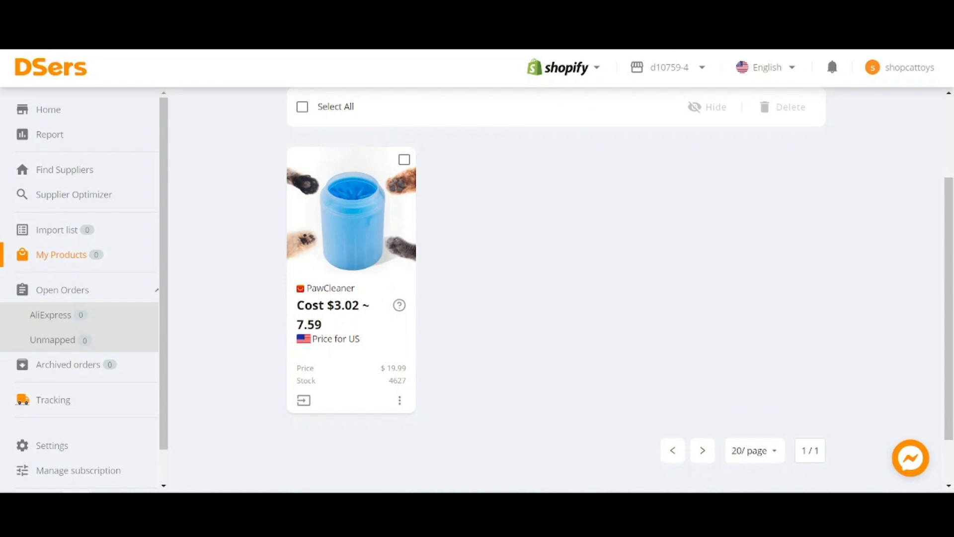
# Switch back to the Shopify admin and return from the PawCleaner product to the Products list
pyautogui.click(56, 229)
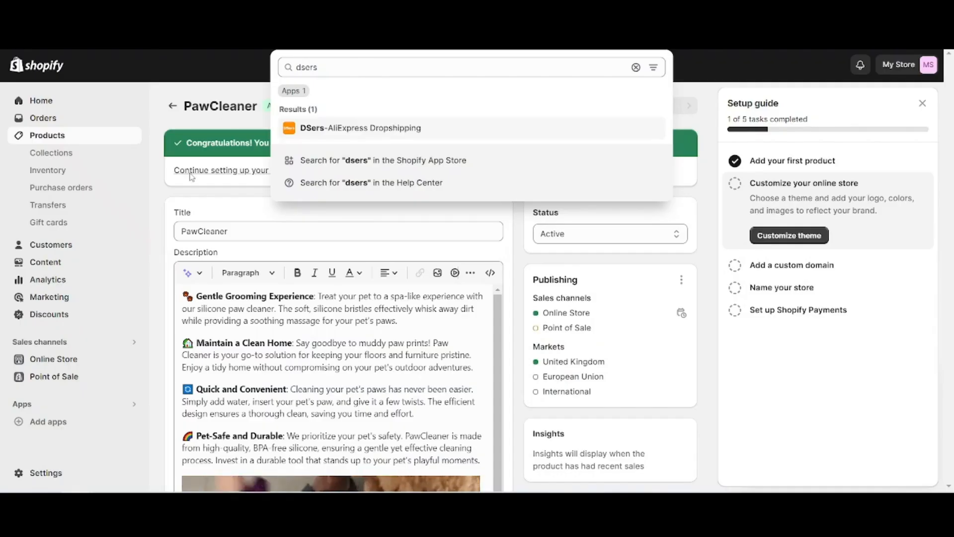
pyautogui.click(174, 110)
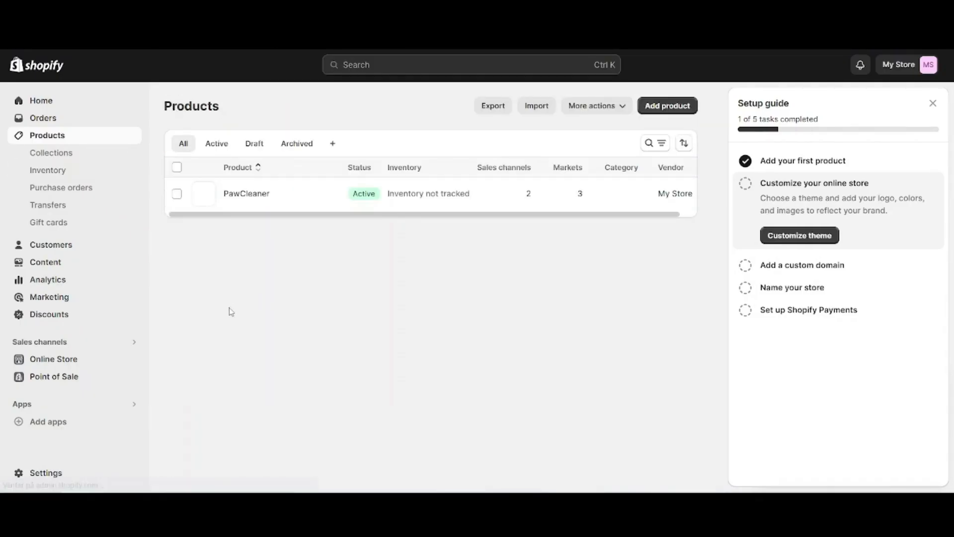